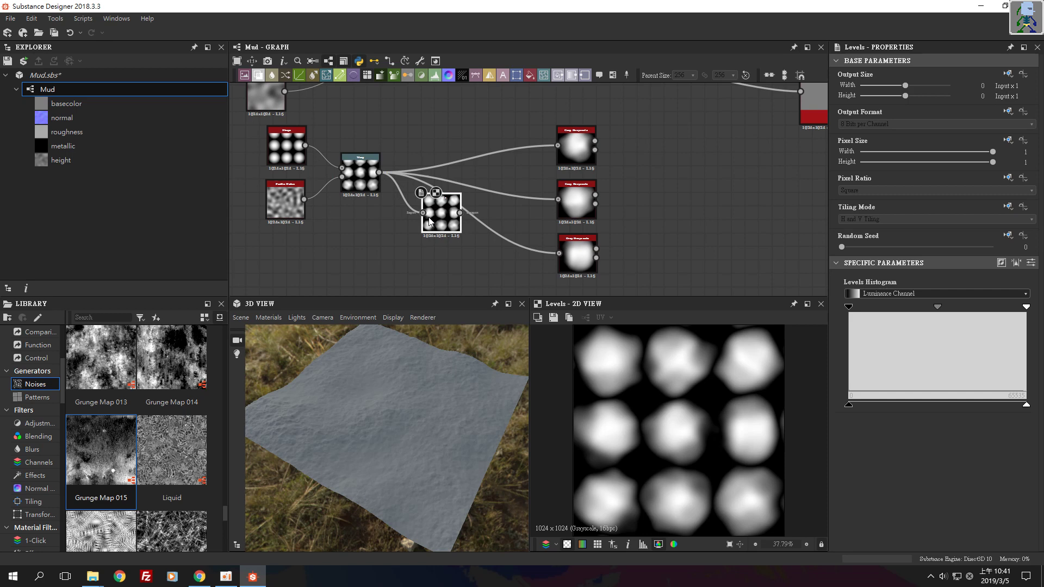
# Raise the black input level of the Levels node fed by Warp to about a sixth of the histogram range
pyautogui.scroll(5, 429, 222)
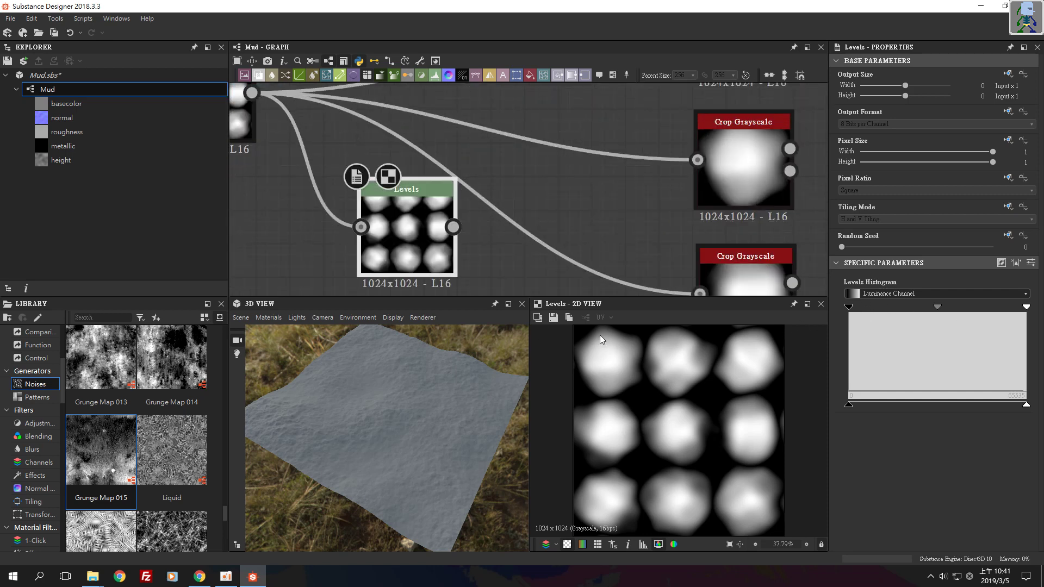
pyautogui.moveTo(848, 307); pyautogui.dragTo(885, 313)
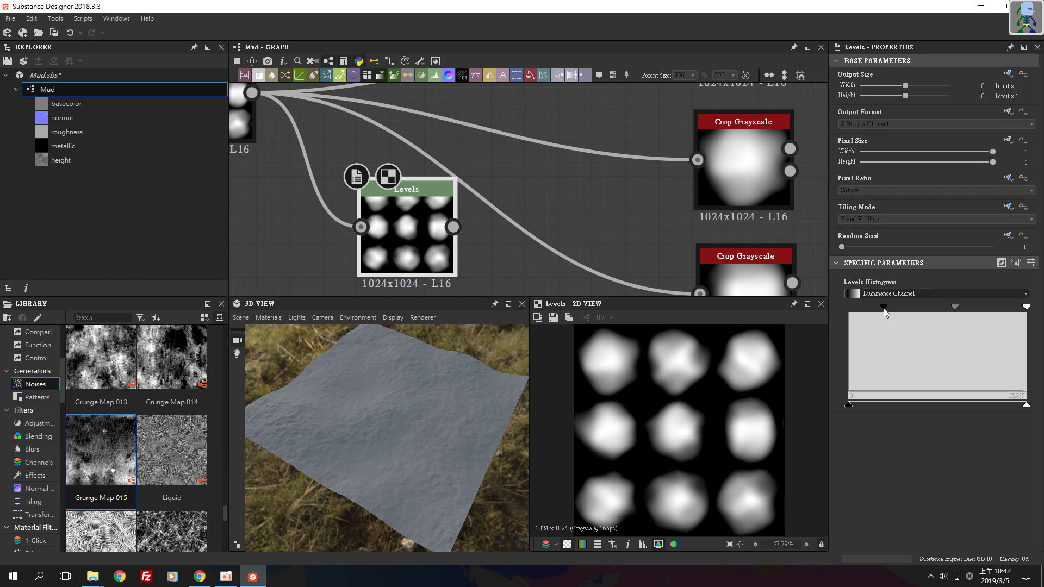
pyautogui.moveTo(884, 313); pyautogui.dragTo(879, 314)
# Insert the Levels node between the Warp node and the three Crop Grayscale nodes so it feeds all of them
pyautogui.moveTo(301, 107); pyautogui.dragTo(336, 120, button='middle')
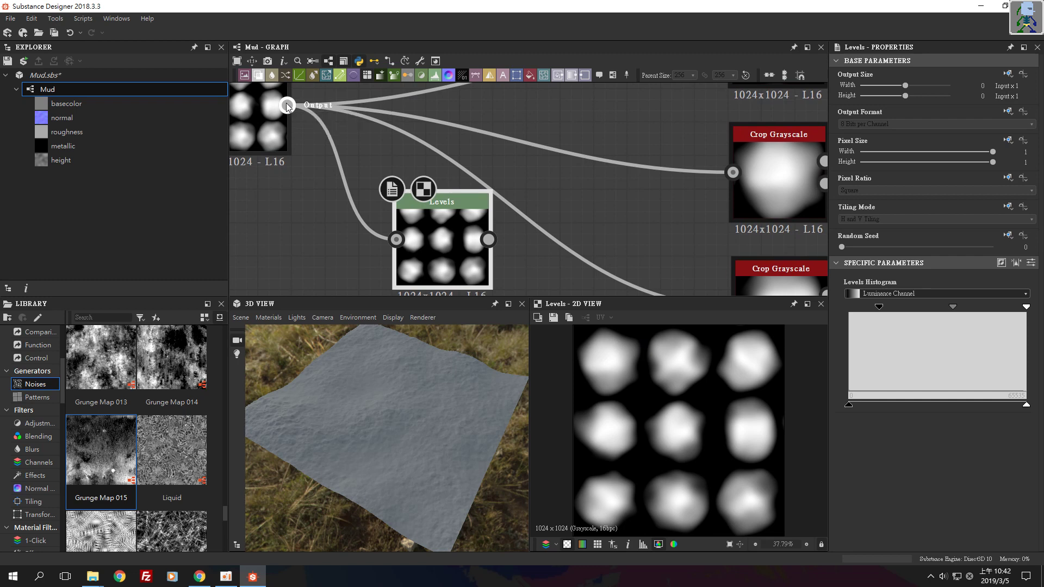
pyautogui.keyDown('shift'); pyautogui.moveTo(287, 105); pyautogui.dragTo(387, 98); pyautogui.keyUp('shift')
pyautogui.click(476, 226)
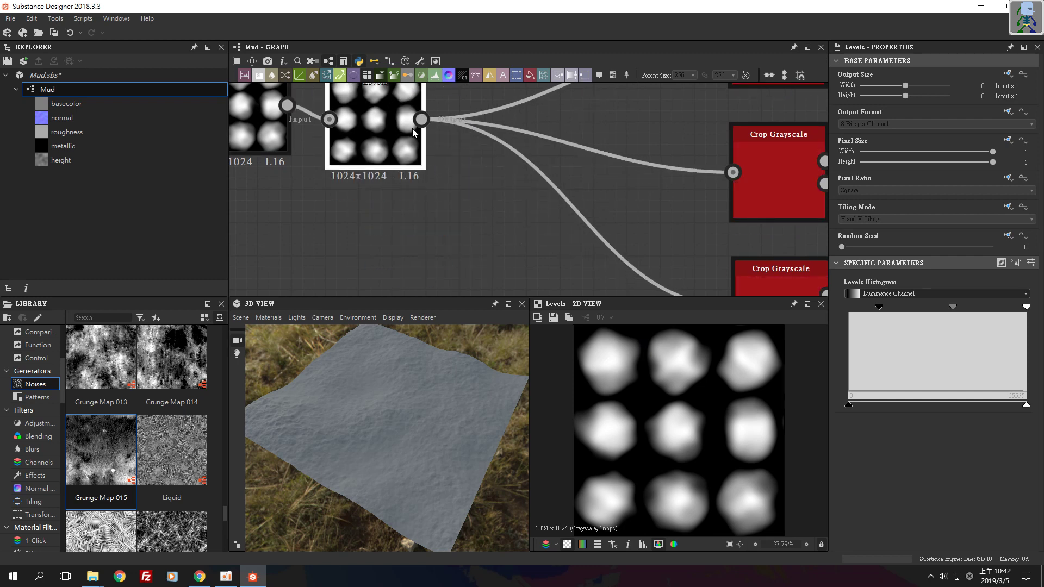
pyautogui.scroll(-1, 383, 135)
pyautogui.moveTo(383, 136); pyautogui.dragTo(376, 190, button='middle')
pyautogui.moveTo(374, 189); pyautogui.dragTo(371, 177)
pyautogui.moveTo(363, 180); pyautogui.dragTo(254, 195, button='middle')
# Check the Crop Grayscale outputs and set the scale of the Perlin Noise node driving the warp to 9
pyautogui.doubleClick(582, 120)
pyautogui.click(594, 259)
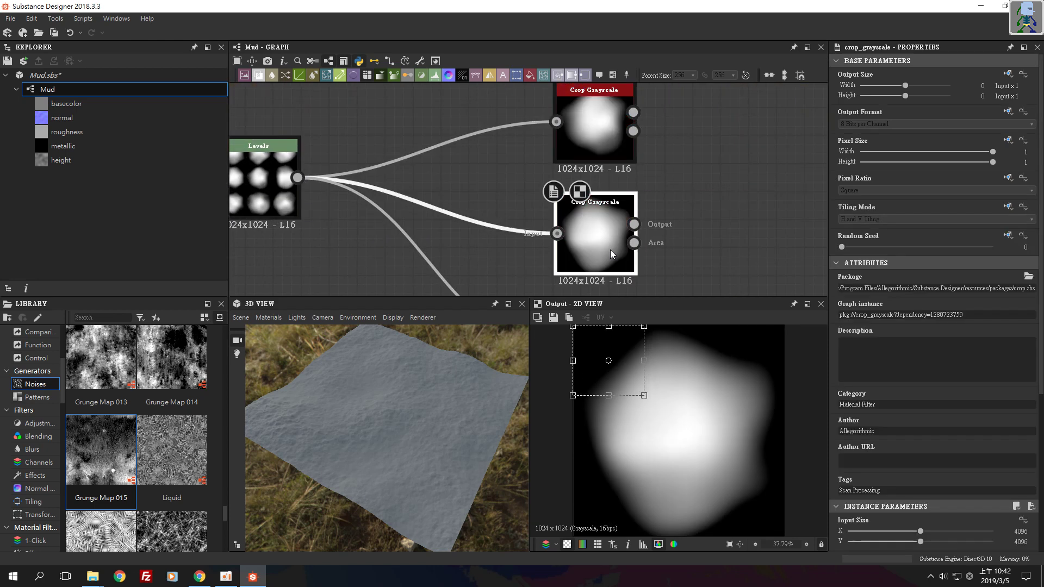
pyautogui.moveTo(610, 249); pyautogui.dragTo(562, 144, button='middle')
pyautogui.click(557, 241)
pyautogui.scroll(-2, 557, 162)
pyautogui.moveTo(500, 174); pyautogui.dragTo(692, 217, button='middle')
pyautogui.scroll(1, 396, 182)
pyautogui.moveTo(396, 181); pyautogui.dragTo(403, 209, button='middle')
pyautogui.click(302, 204)
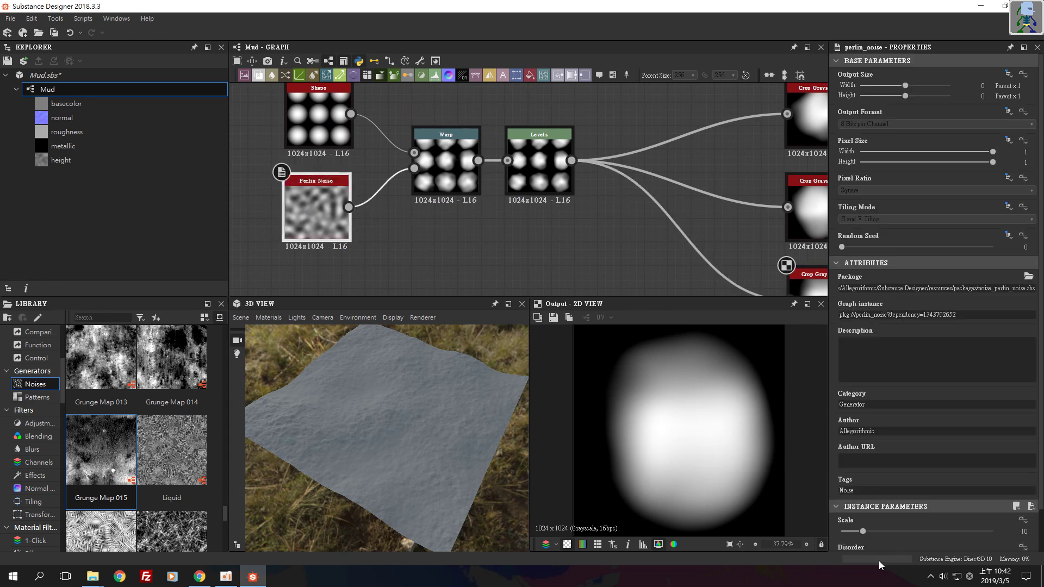
pyautogui.moveTo(862, 531); pyautogui.dragTo(868, 532)
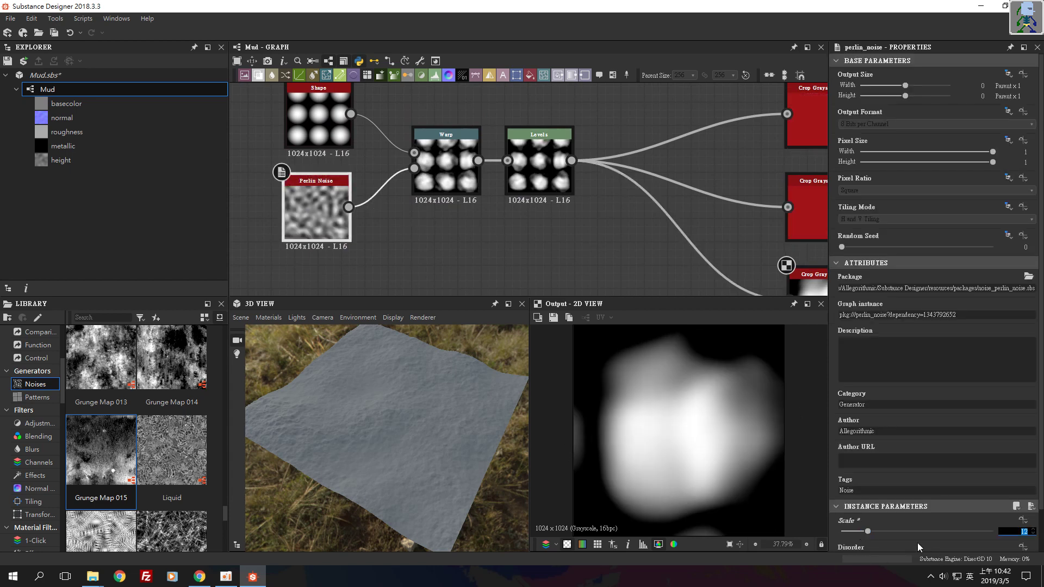
pyautogui.click(864, 534)
pyautogui.moveTo(867, 531); pyautogui.dragTo(862, 536)
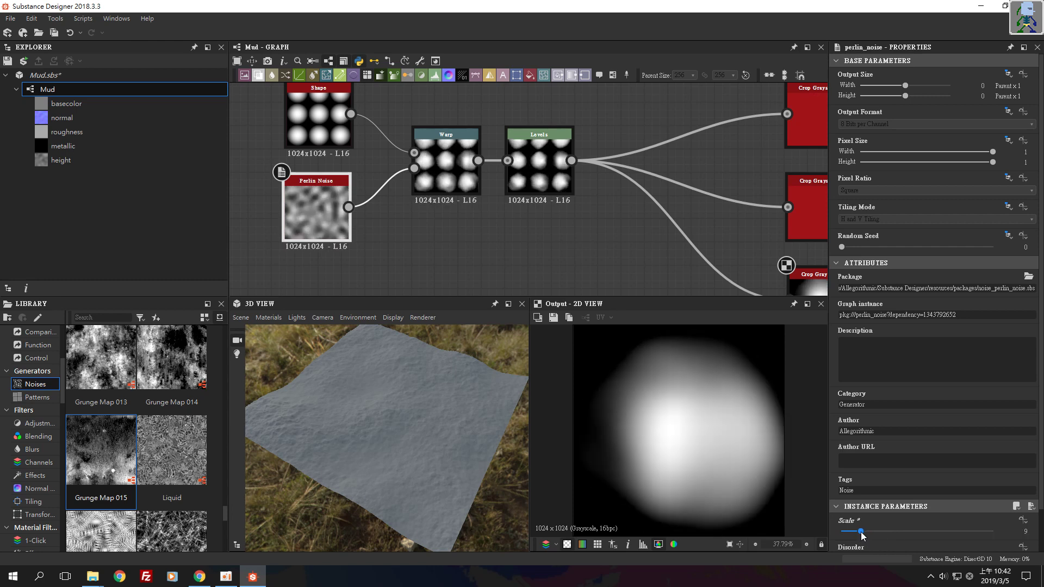
# Move the crop area of the third Crop Grayscale node from the middle-right shape onto the upper-right shape
pyautogui.moveTo(724, 175); pyautogui.dragTo(514, 171, button='middle')
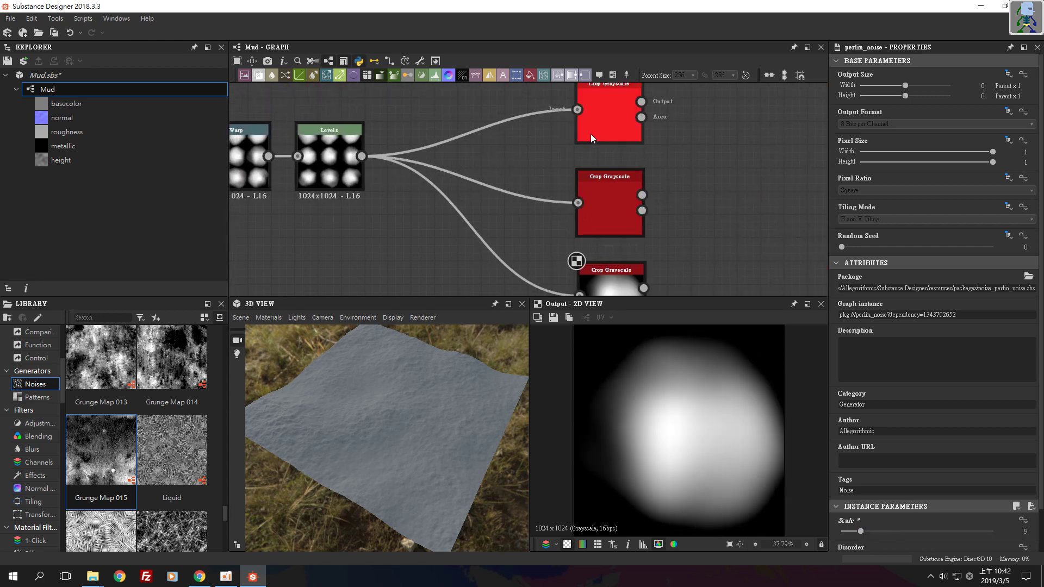
pyautogui.doubleClick(590, 134)
pyautogui.doubleClick(600, 203)
pyautogui.moveTo(625, 283); pyautogui.dragTo(574, 158, button='middle')
pyautogui.doubleClick(573, 190)
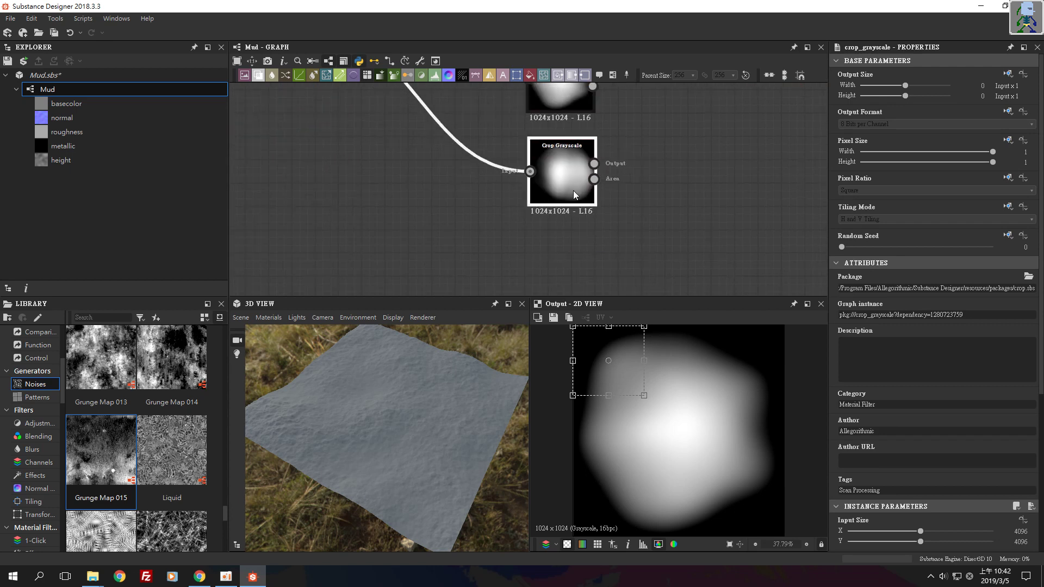
pyautogui.scroll(-2, 596, 154)
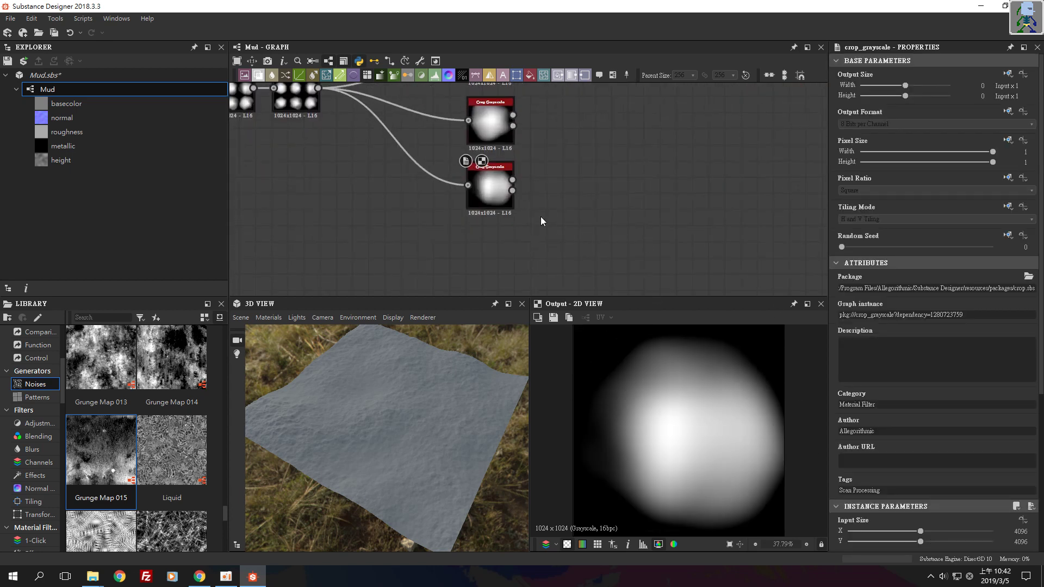
pyautogui.click(475, 187)
pyautogui.doubleClick(512, 190)
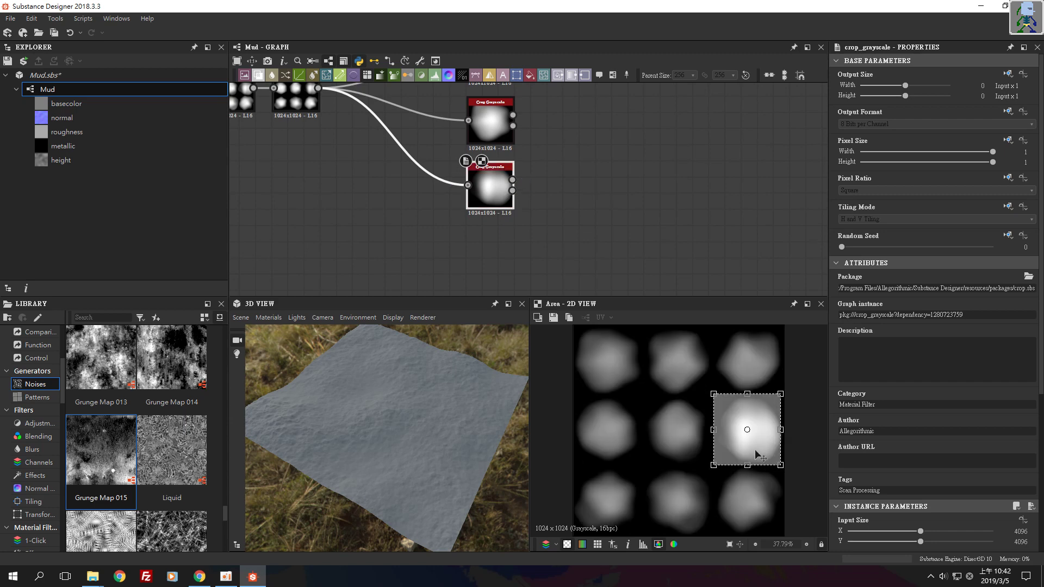
pyautogui.moveTo(765, 442); pyautogui.dragTo(765, 372)
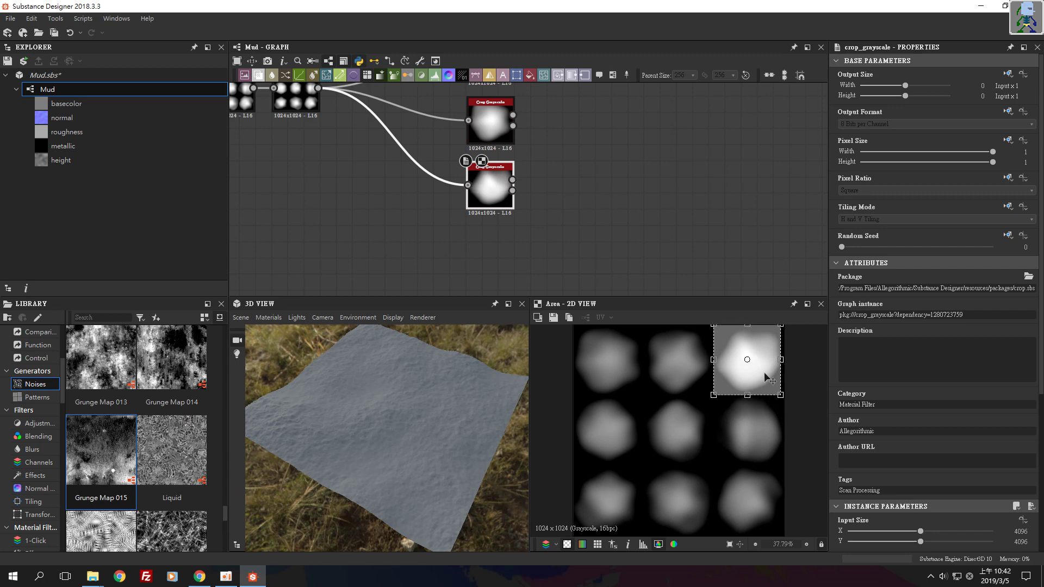
pyautogui.click(685, 258)
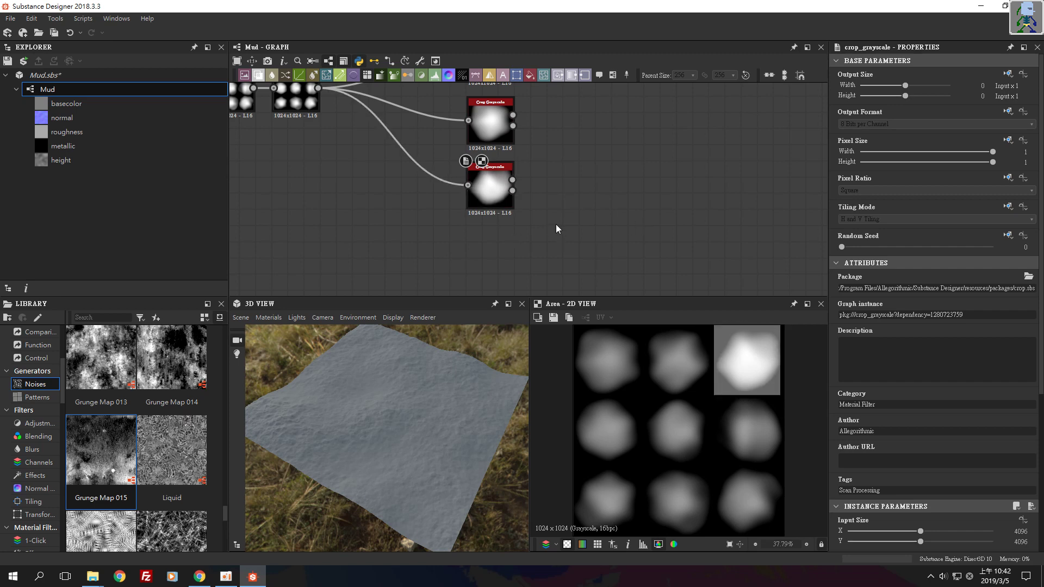
# Preview the cropped output of the third Crop Grayscale node
pyautogui.scroll(2, 687, 332)
pyautogui.doubleClick(494, 183)
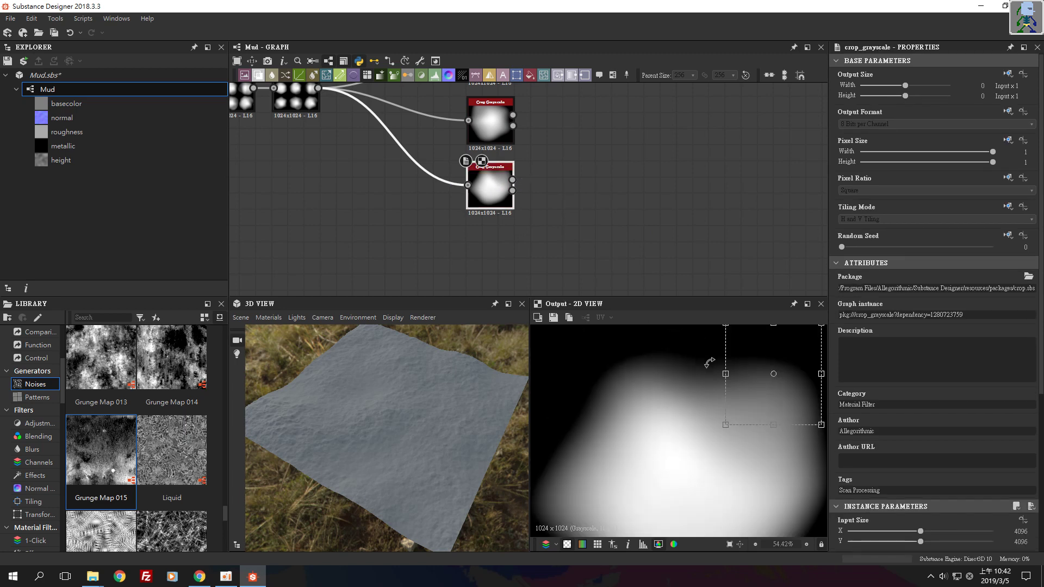
pyautogui.scroll(-1, 689, 423)
pyautogui.scroll(-2, 693, 423)
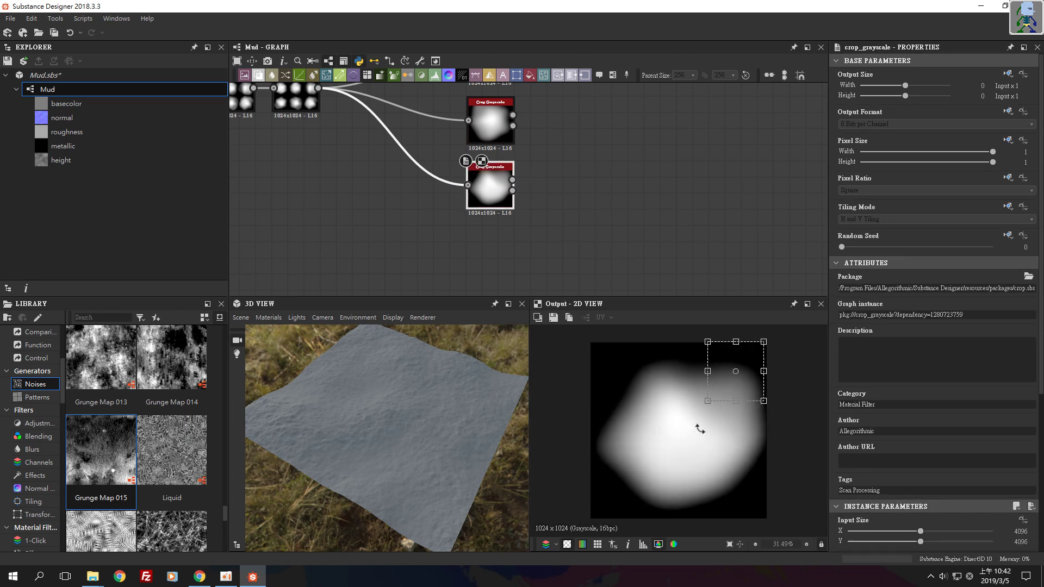
pyautogui.click(580, 165)
# Move the three Crop Grayscale nodes together closer to the Levels node
pyautogui.scroll(1, 580, 165)
pyautogui.scroll(-2, 546, 200)
pyautogui.moveTo(553, 142); pyautogui.dragTo(504, 196, button='middle')
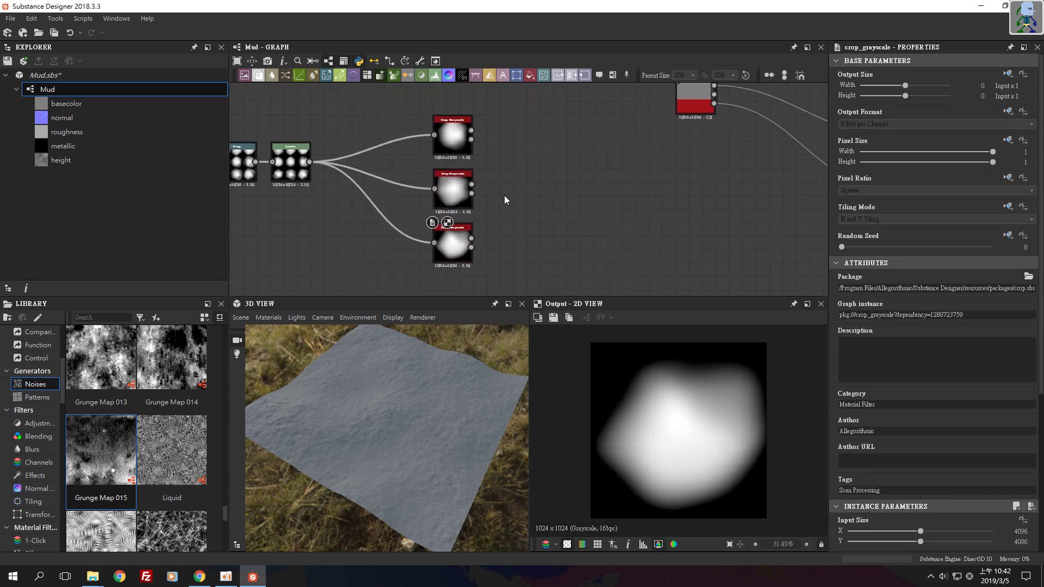
pyautogui.scroll(-2, 527, 182)
pyautogui.moveTo(525, 143); pyautogui.dragTo(529, 195, button='middle')
pyautogui.scroll(-1, 529, 195)
pyautogui.moveTo(450, 135); pyautogui.dragTo(454, 213, button='middle')
pyautogui.scroll(2, 437, 241)
pyautogui.moveTo(423, 238); pyautogui.dragTo(456, 227)
pyautogui.moveTo(446, 219); pyautogui.dragTo(441, 139, button='middle')
pyautogui.moveTo(536, 242); pyautogui.dragTo(523, 128, button='middle')
pyautogui.moveTo(521, 121); pyautogui.dragTo(554, 275)
pyautogui.moveTo(503, 144); pyautogui.dragTo(453, 144)
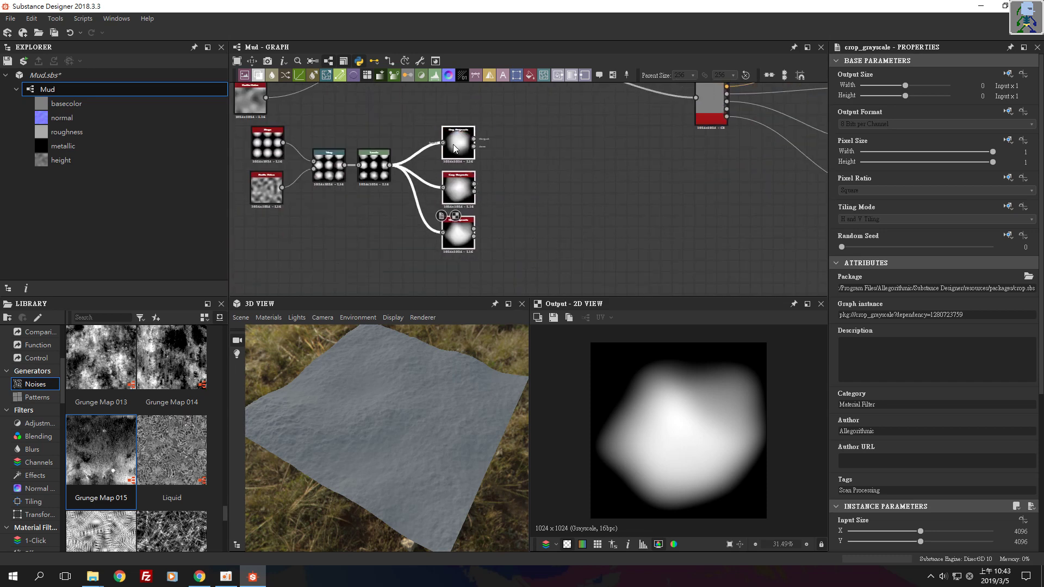
pyautogui.click(517, 143)
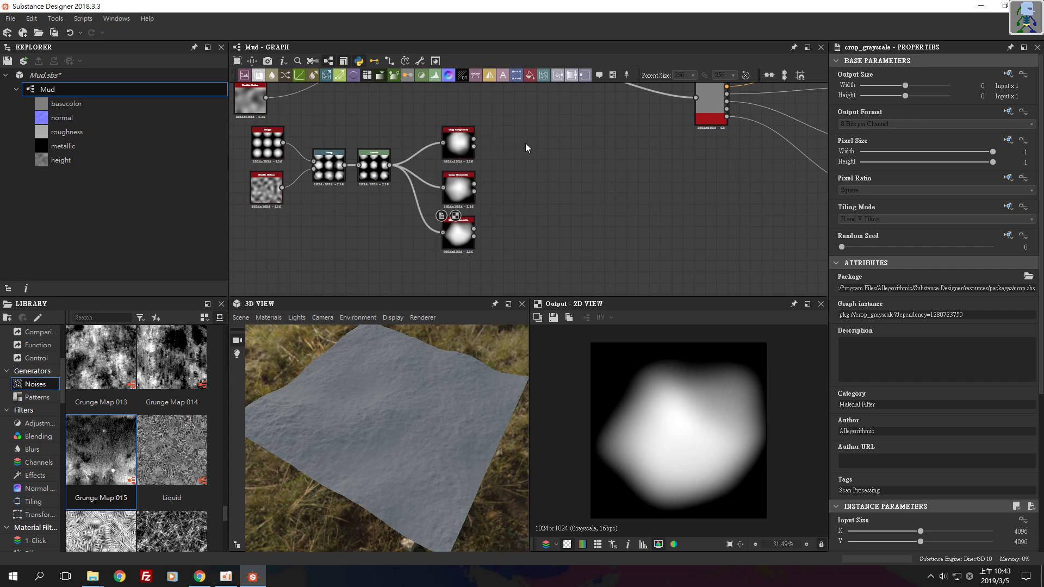
# Add a Shape Splatter node in the empty graph area beside the Crop Grayscale nodes
pyautogui.press('space')
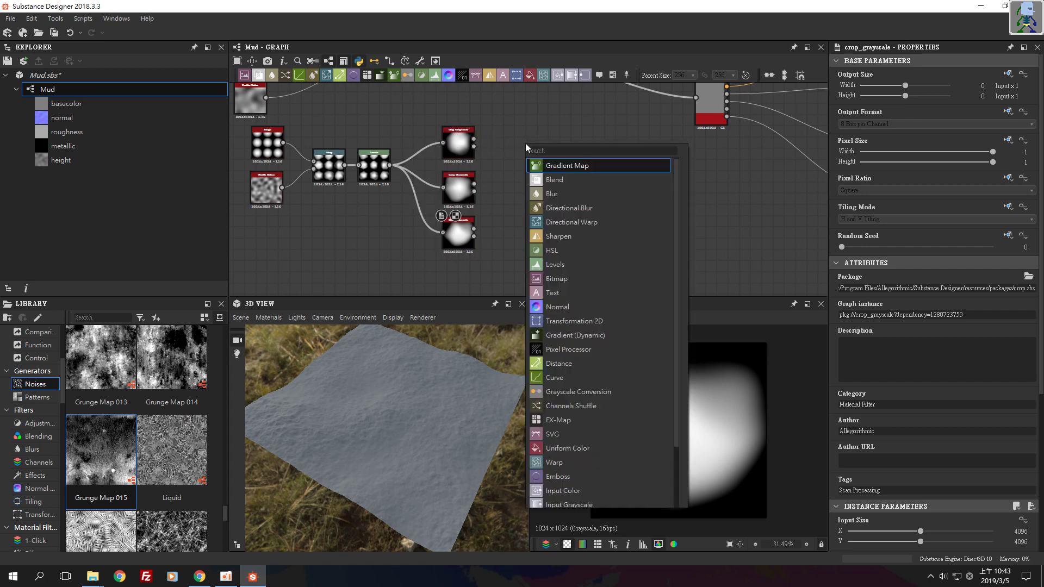
pyautogui.write('SHAPE')
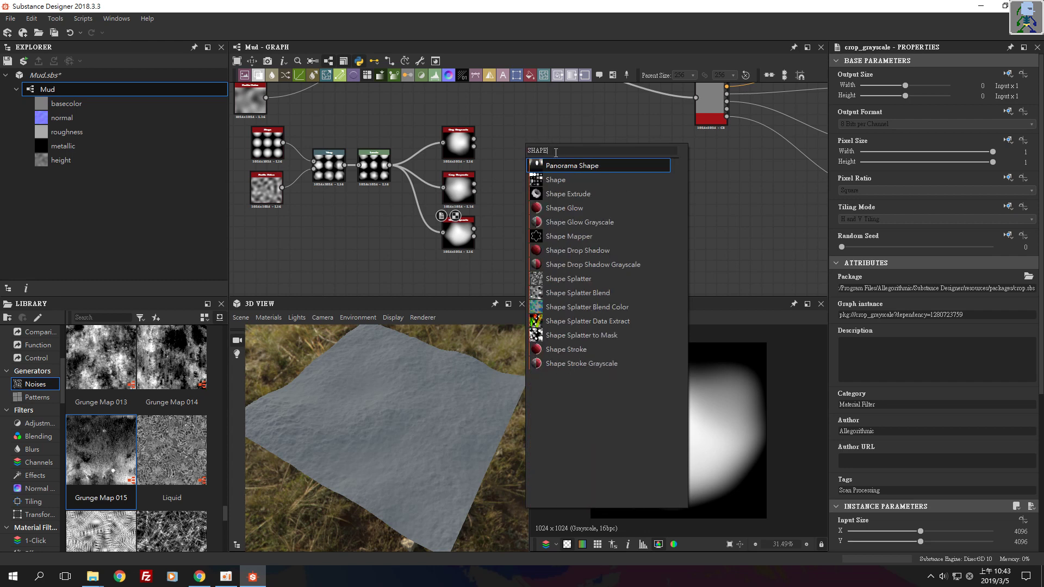
pyautogui.click(621, 279)
pyautogui.scroll(4, 523, 158)
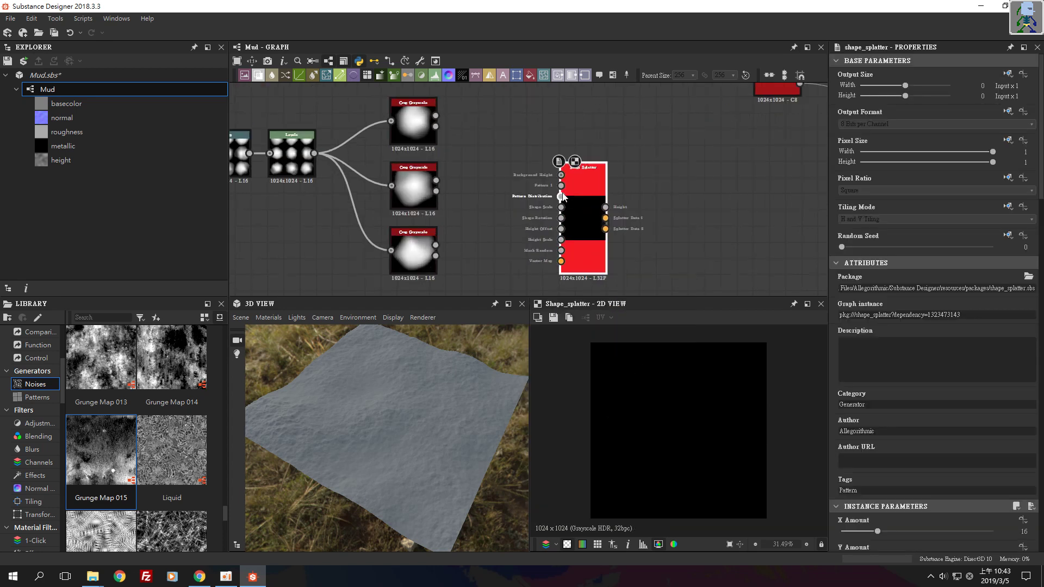
pyautogui.scroll(3, 606, 183)
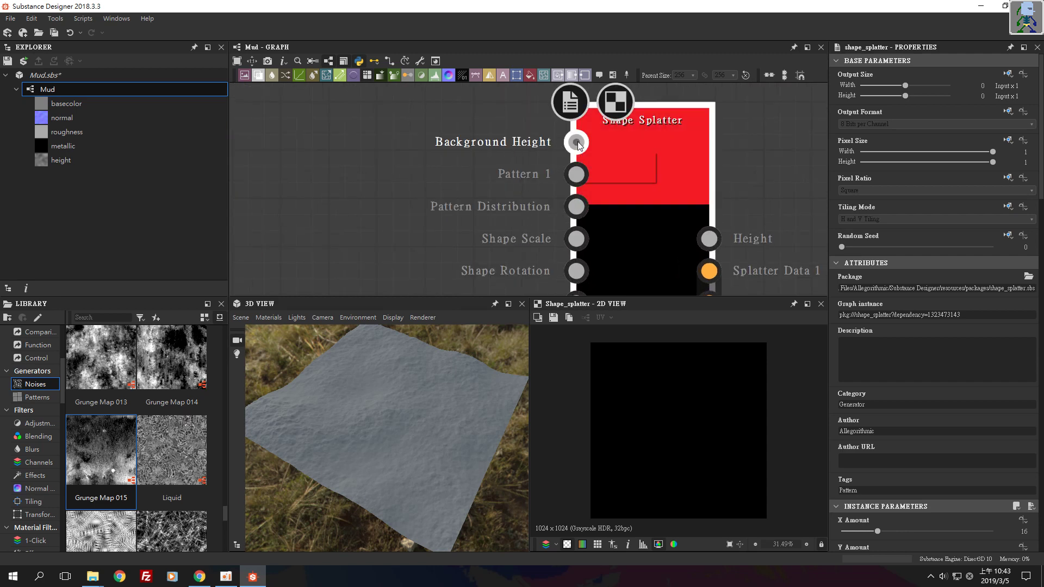
# Connect the output of the Blend node that feeds Base Material to the Shape Splatter's Background Height input
pyautogui.moveTo(491, 154); pyautogui.dragTo(560, 258, button='middle')
pyautogui.scroll(-5, 532, 183)
pyautogui.moveTo(398, 110); pyautogui.dragTo(439, 223, button='middle')
pyautogui.moveTo(447, 156); pyautogui.dragTo(549, 193)
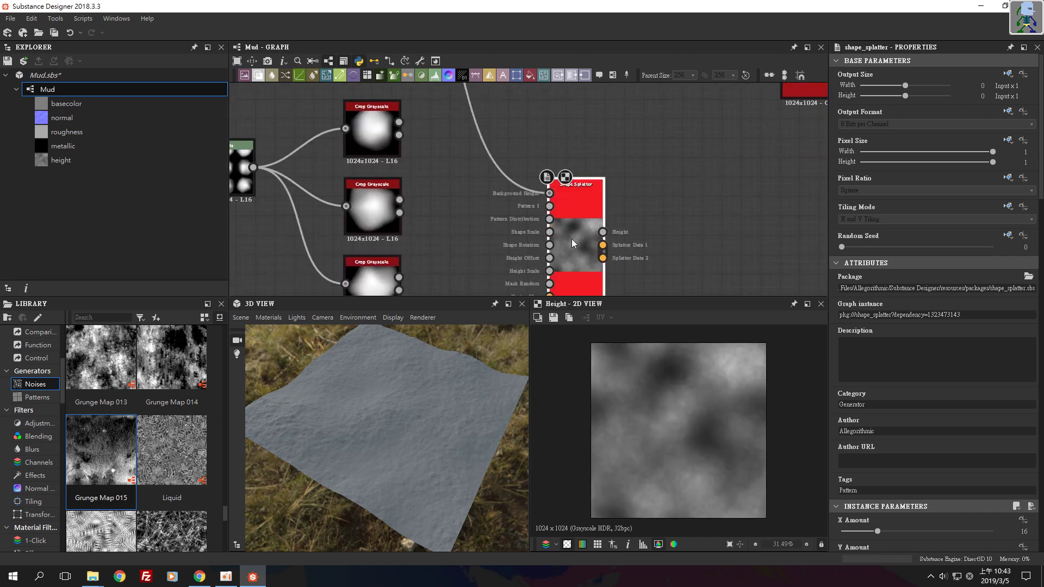
# Set the Shape Splatter's Pattern Input Number to 3
pyautogui.moveTo(551, 224); pyautogui.dragTo(571, 189, button='middle')
pyautogui.scroll(2, 572, 190)
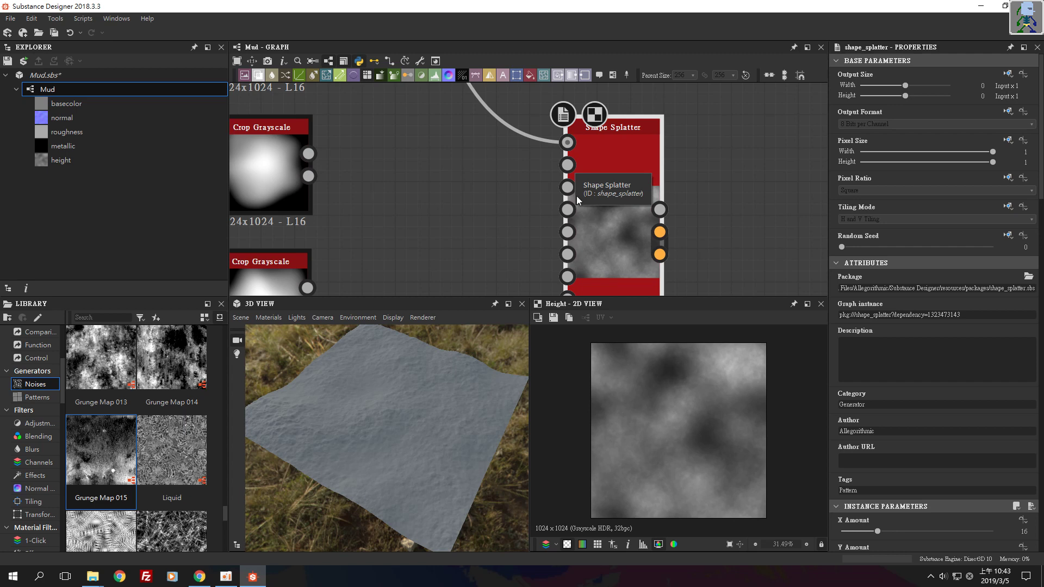
pyautogui.moveTo(734, 186); pyautogui.dragTo(628, 177, button='middle')
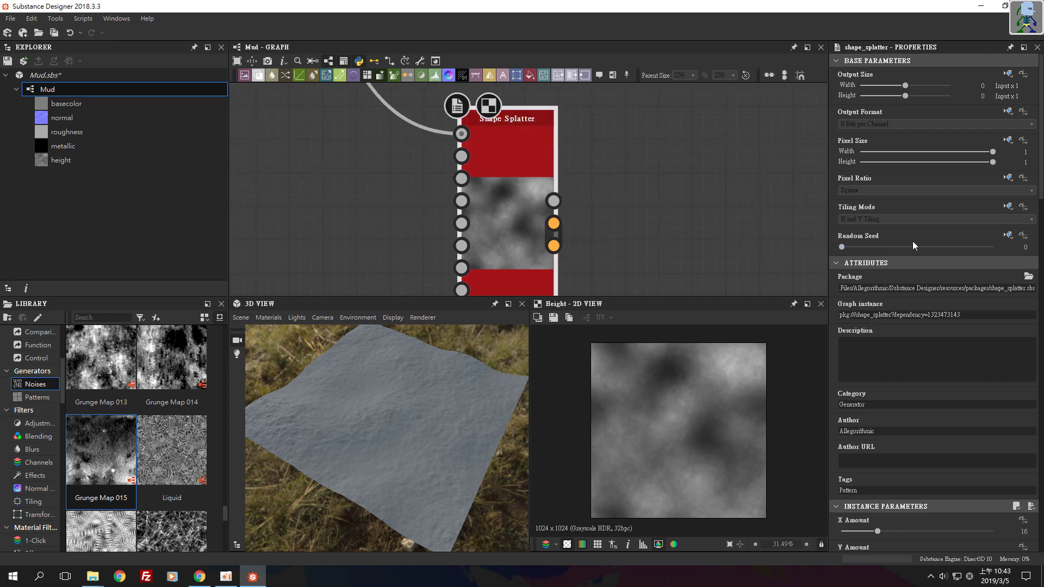
pyautogui.scroll(-8, 912, 241)
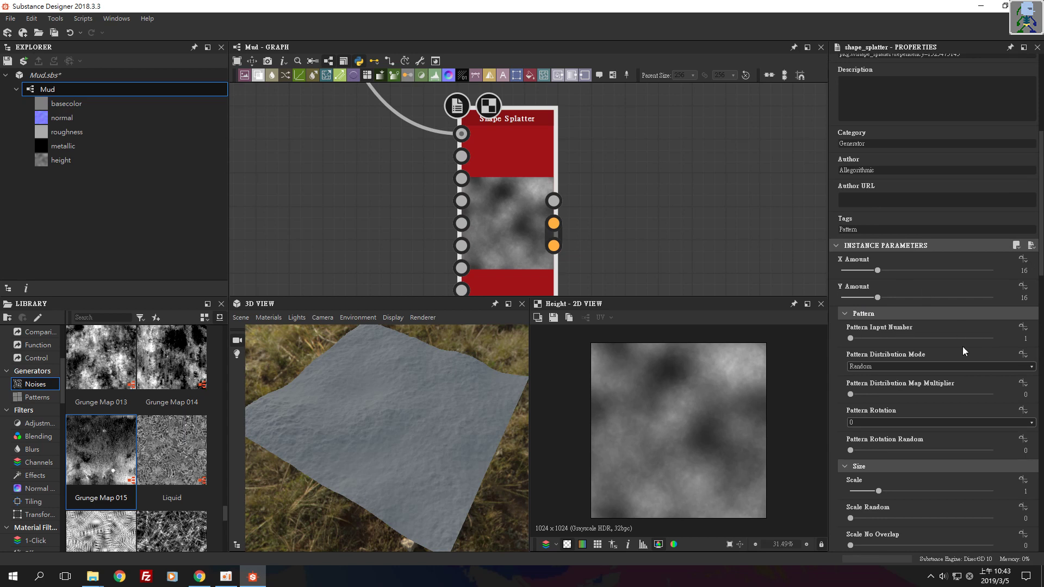
pyautogui.moveTo(857, 337); pyautogui.dragTo(891, 338)
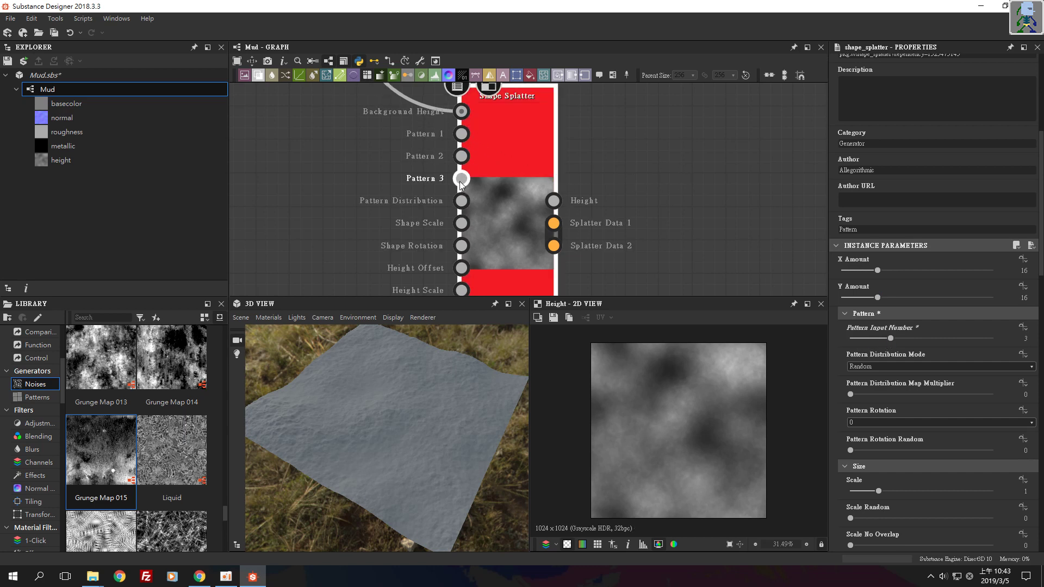
# Connect the three Crop Grayscale outputs in order to the Shape Splatter's Pattern 1, Pattern 2 and Pattern 3 inputs
pyautogui.moveTo(318, 130); pyautogui.dragTo(483, 155, button='middle')
pyautogui.scroll(-3, 383, 158)
pyautogui.moveTo(384, 158); pyautogui.dragTo(383, 177, button='middle')
pyautogui.moveTo(374, 107); pyautogui.dragTo(524, 178)
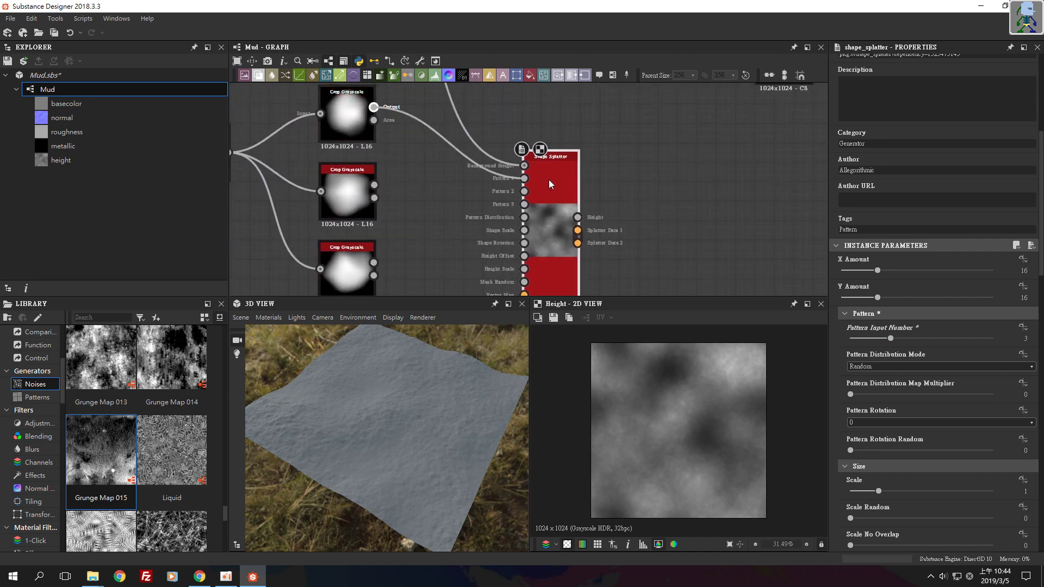
pyautogui.moveTo(374, 185); pyautogui.dragTo(524, 192)
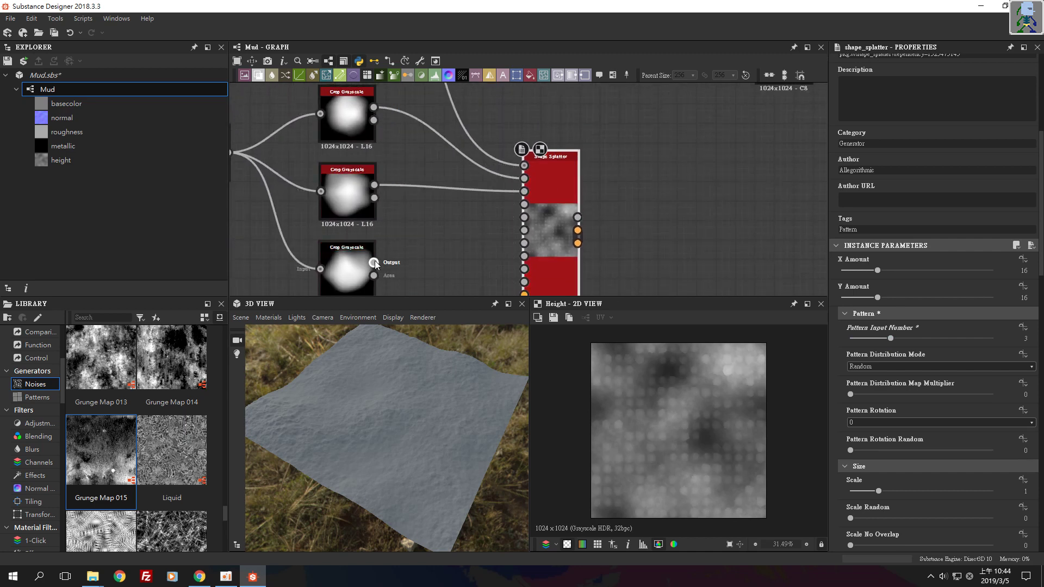
pyautogui.moveTo(374, 262); pyautogui.dragTo(524, 205)
pyautogui.moveTo(533, 217); pyautogui.dragTo(430, 207, button='middle')
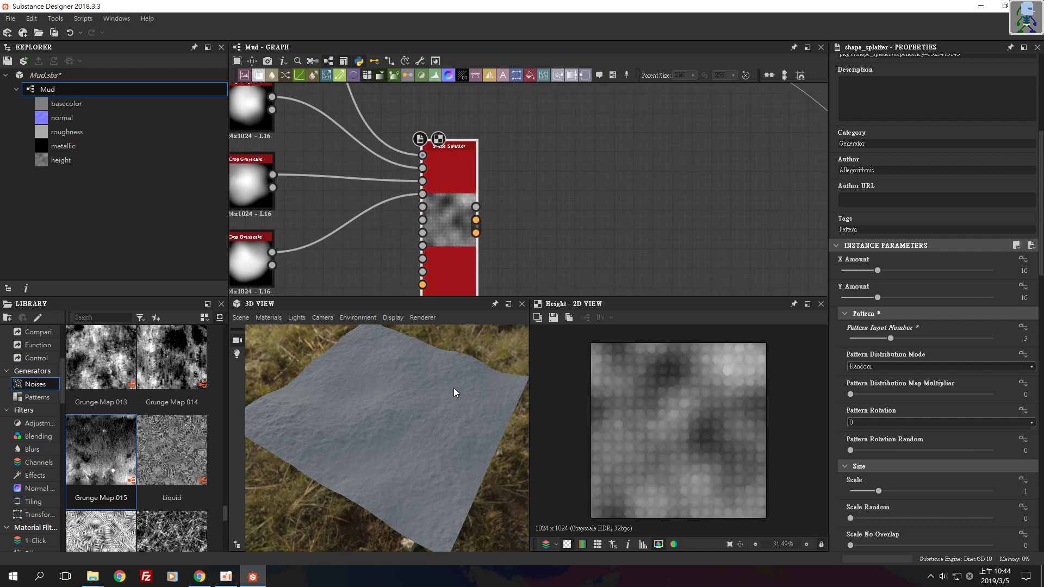
# Reroute the Base Material's height input from the Blend node to the Shape Splatter's Height output
pyautogui.scroll(5, 445, 214)
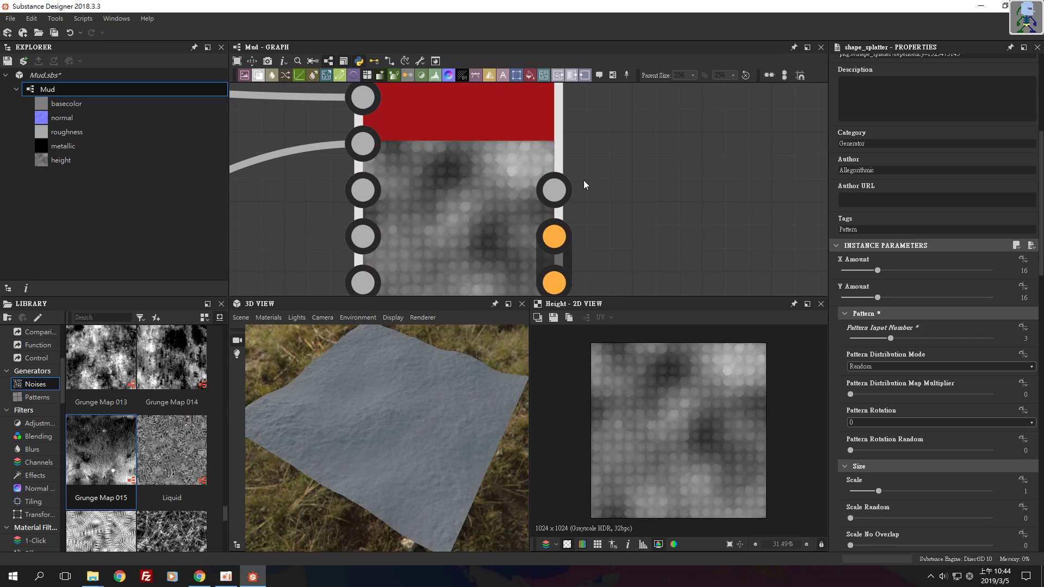
pyautogui.moveTo(457, 474); pyautogui.dragTo(378, 419)
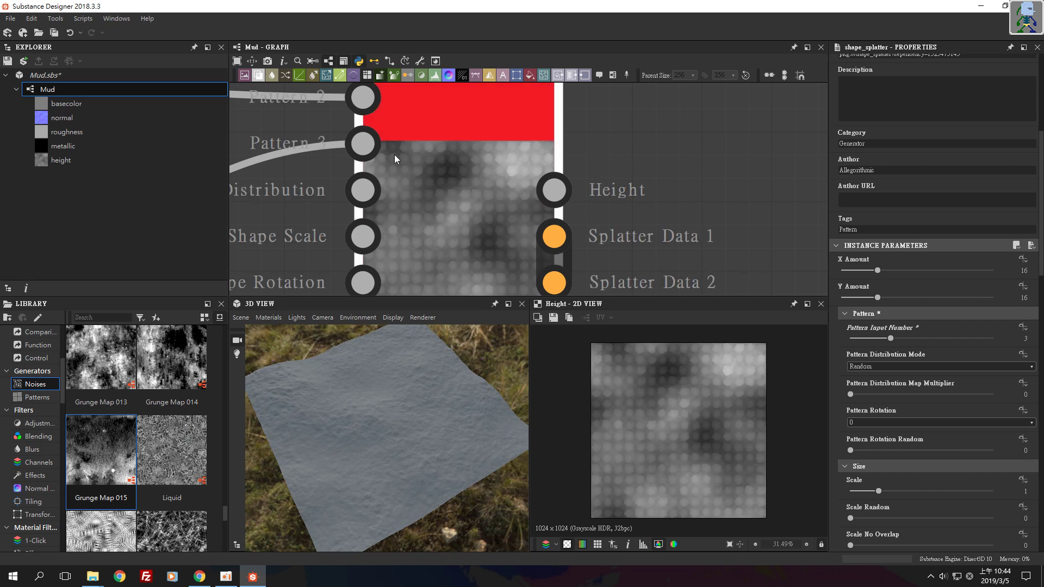
pyautogui.scroll(-8, 610, 162)
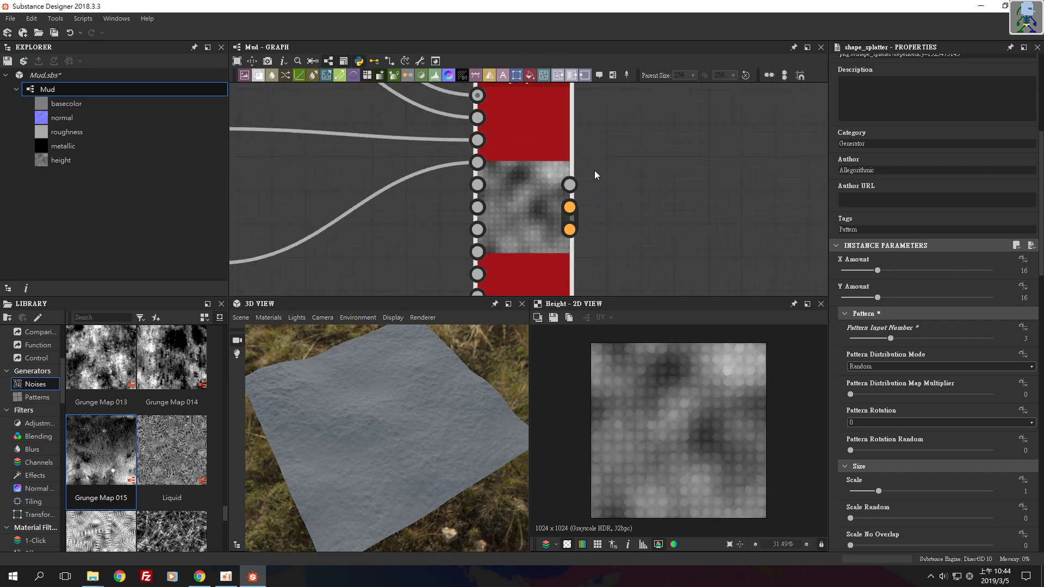
pyautogui.scroll(-1, 533, 142)
pyautogui.moveTo(542, 169); pyautogui.dragTo(501, 261, button='middle')
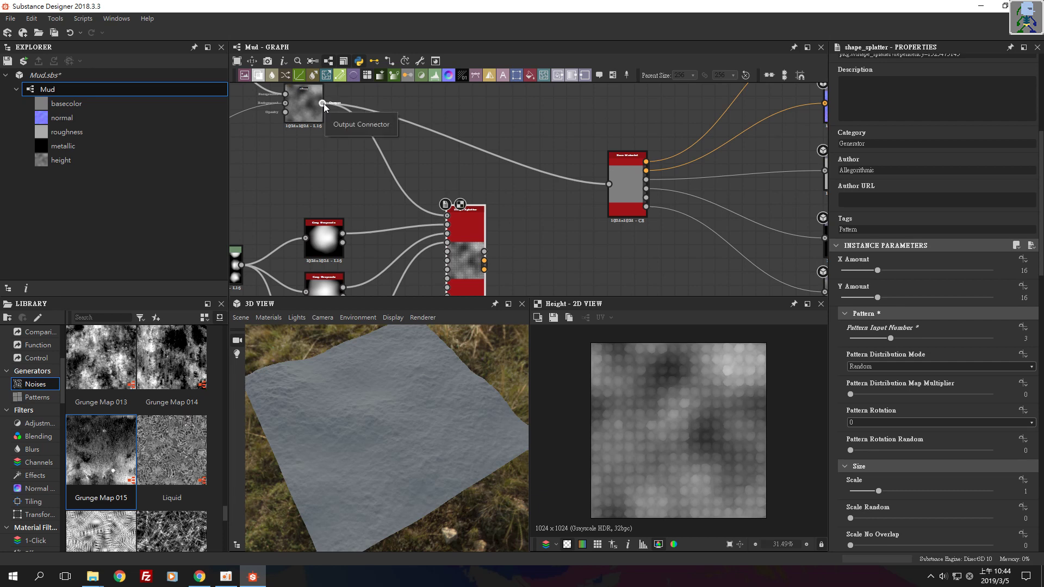
pyautogui.keyDown('shift'); pyautogui.moveTo(324, 103); pyautogui.dragTo(485, 252); pyautogui.keyUp('shift')
pyautogui.scroll(3, 495, 223)
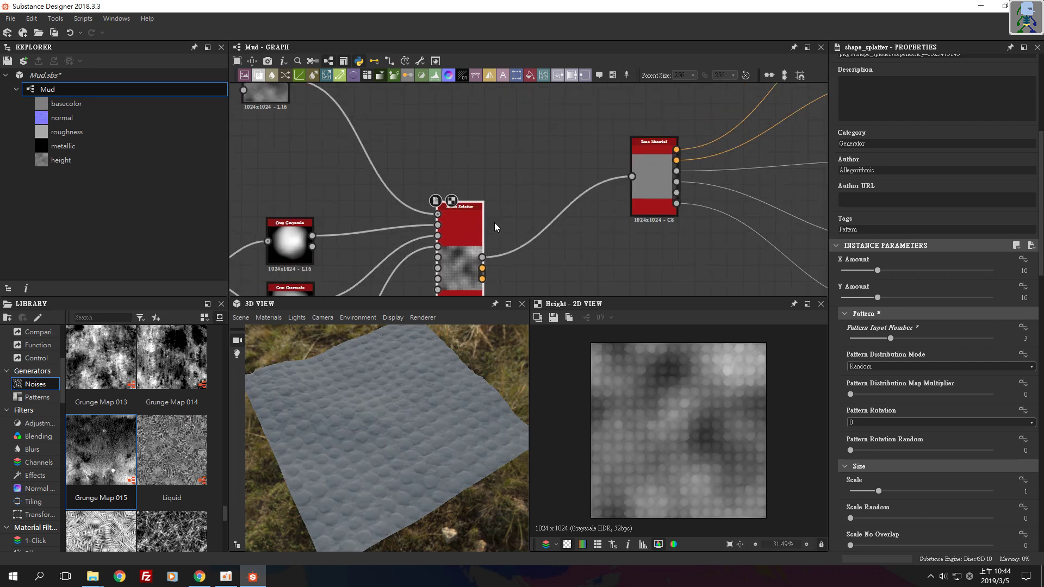
# Undock and maximize the 3D view, inspect the scattered shapes on the surface from several angles, and dock it again
pyautogui.moveTo(461, 418); pyautogui.dragTo(556, 332)
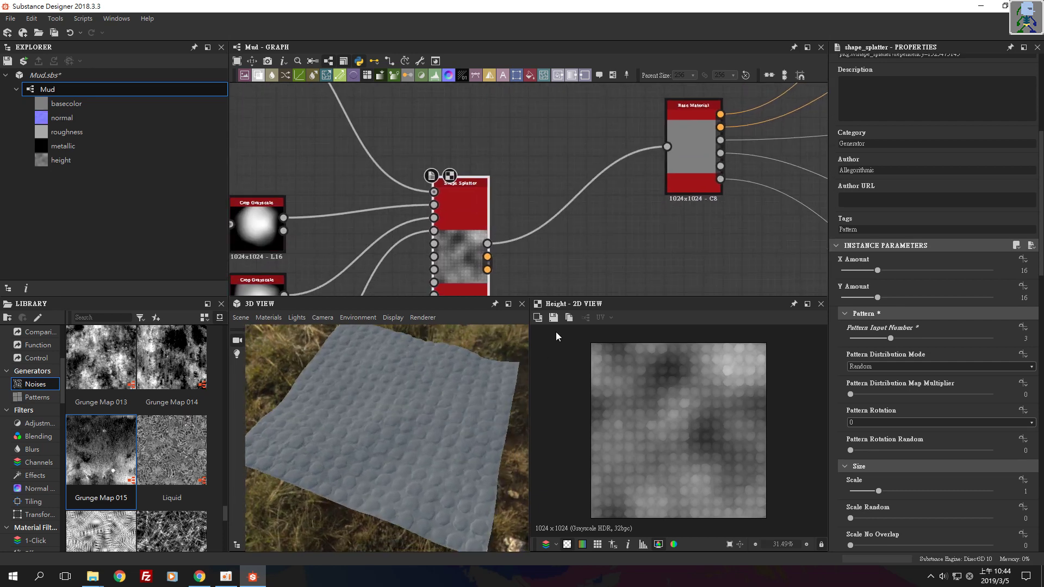
pyautogui.click(507, 304)
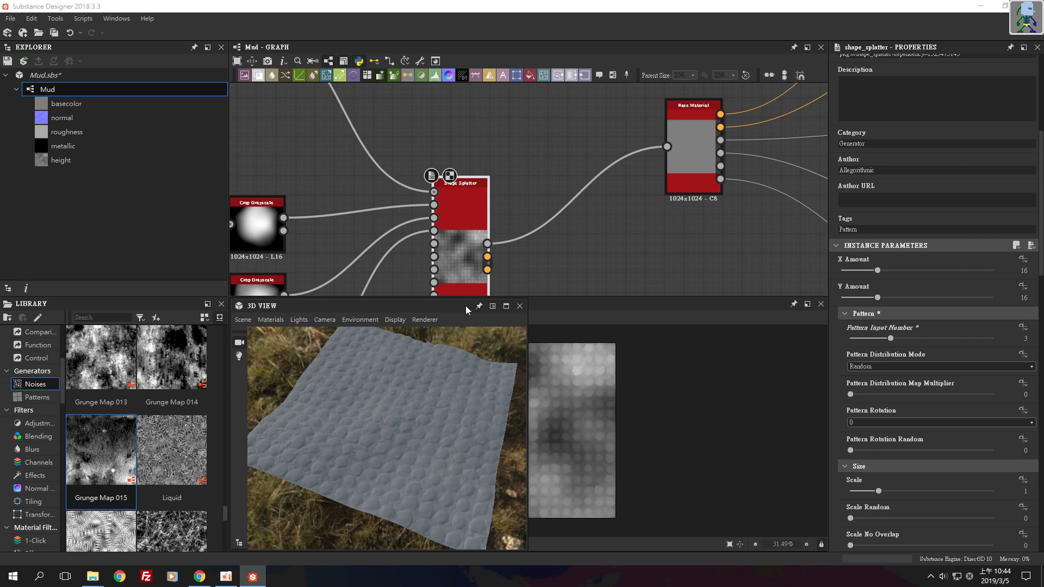
pyautogui.moveTo(466, 306); pyautogui.dragTo(499, 287)
pyautogui.click(540, 287)
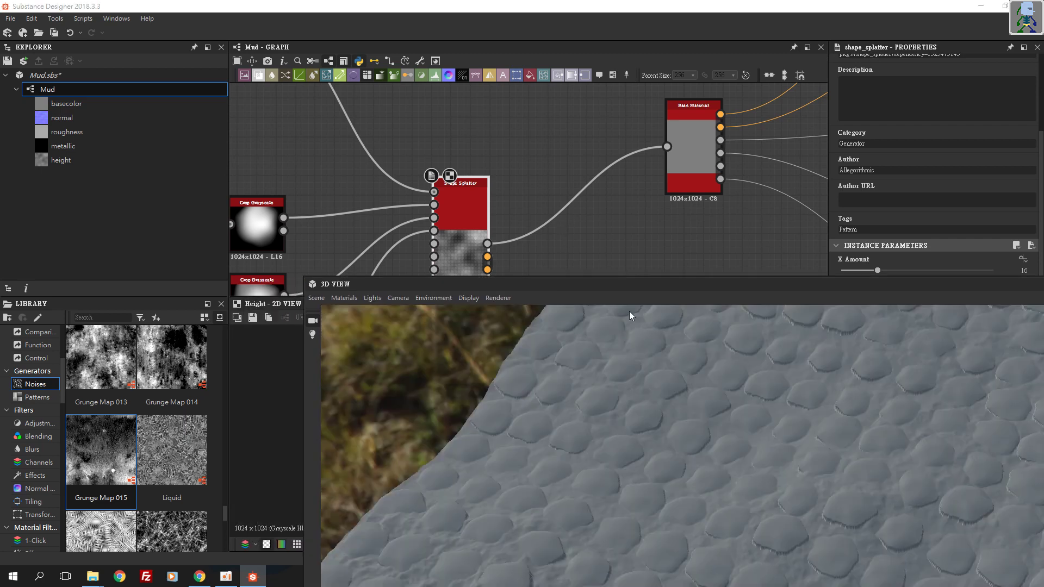
pyautogui.moveTo(633, 282); pyautogui.dragTo(130, 268)
pyautogui.moveTo(530, 296); pyautogui.dragTo(733, 70)
pyautogui.moveTo(471, 296); pyautogui.dragTo(497, 279)
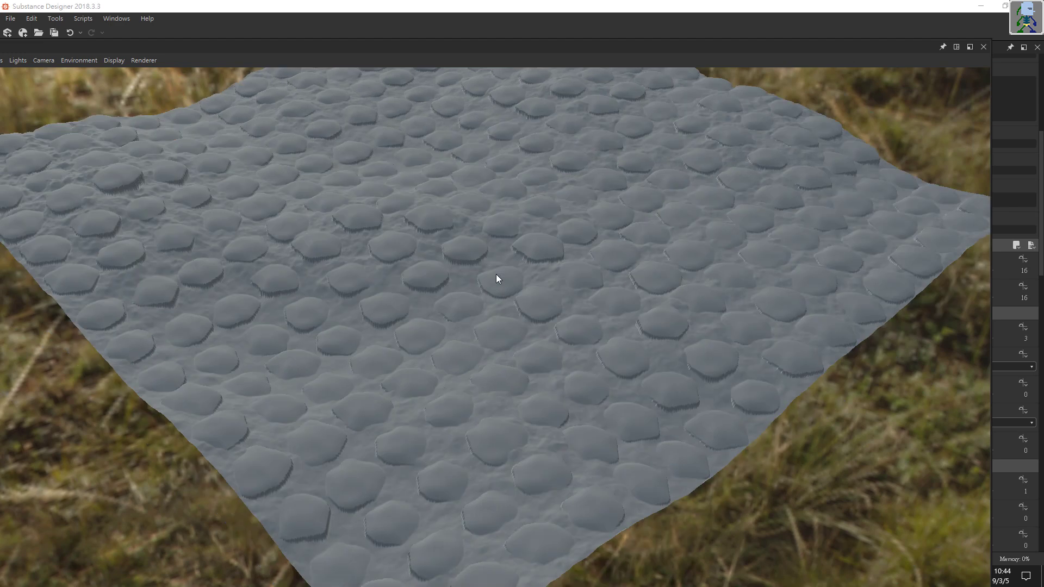
pyautogui.click(956, 46)
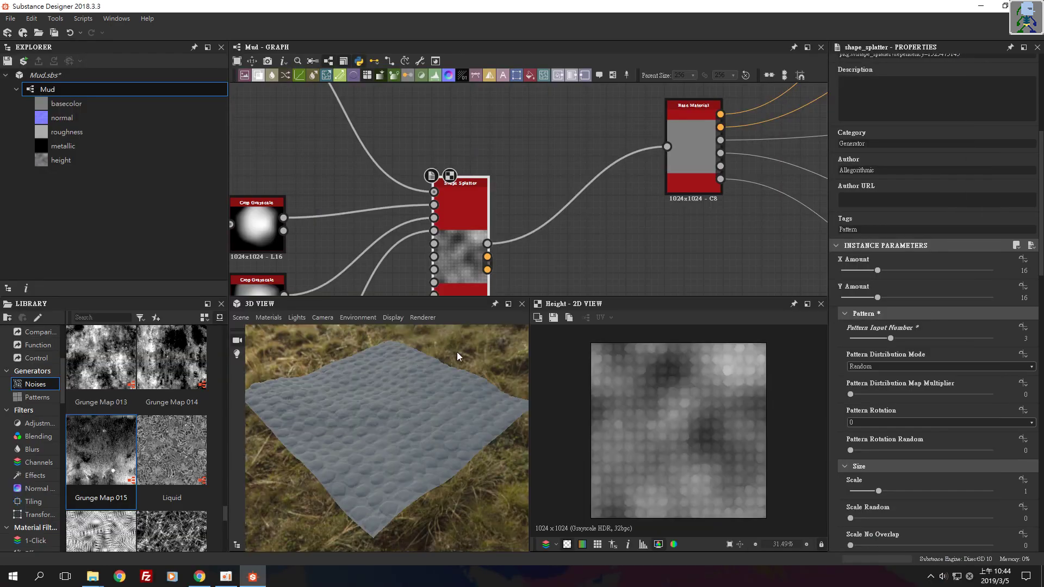
pyautogui.moveTo(435, 370); pyautogui.dragTo(424, 451)
pyautogui.scroll(6, 395, 421)
pyautogui.scroll(-5, 439, 436)
# Set the Shape Splatter's Scale Random to 0.65 to vary the sizes of the scattered shapes
pyautogui.moveTo(498, 196); pyautogui.dragTo(581, 155, button='middle')
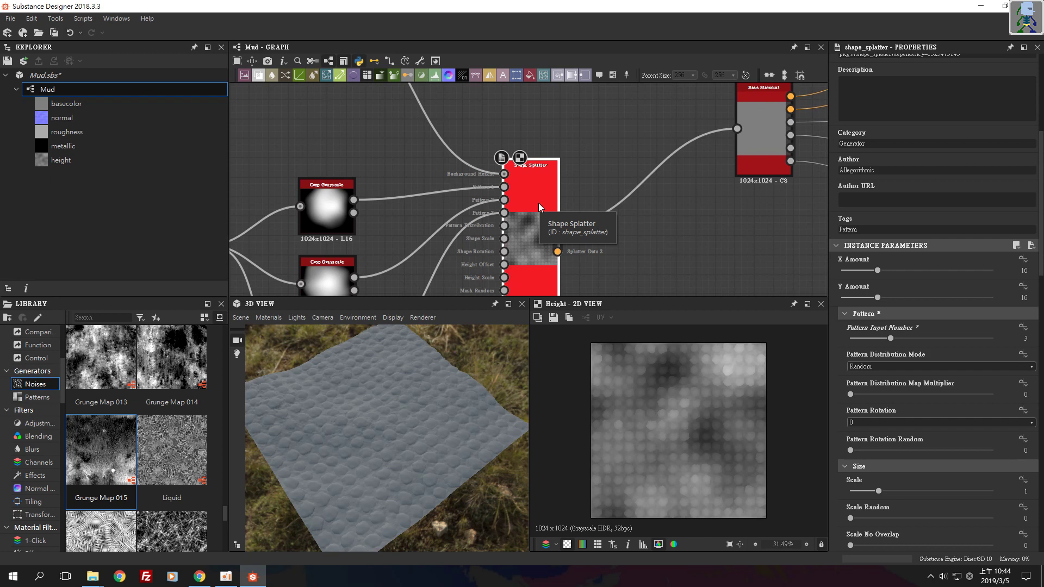
pyautogui.moveTo(538, 204); pyautogui.dragTo(647, 321, button='middle')
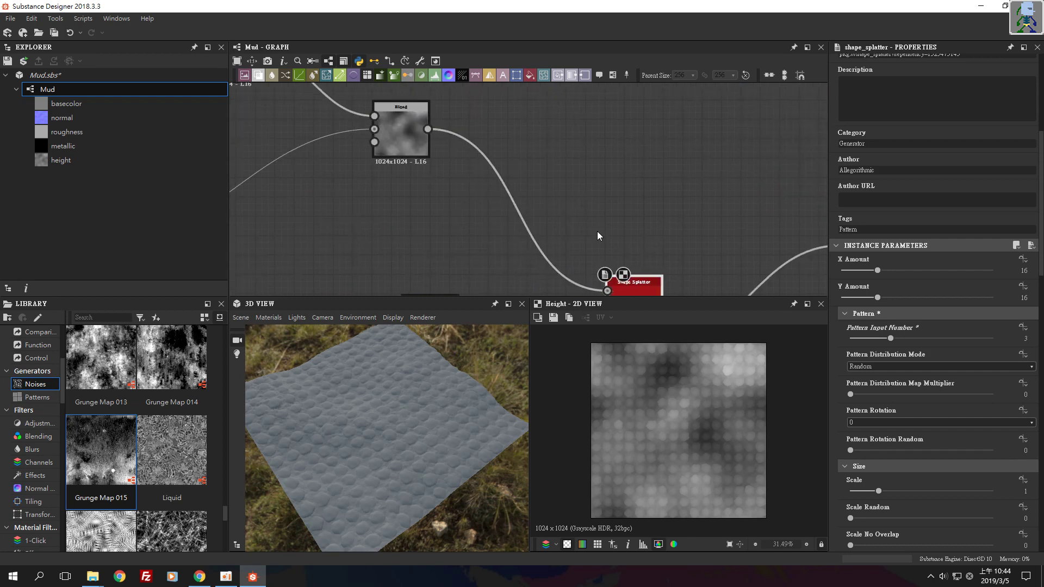
pyautogui.moveTo(597, 230); pyautogui.dragTo(469, 50, button='middle')
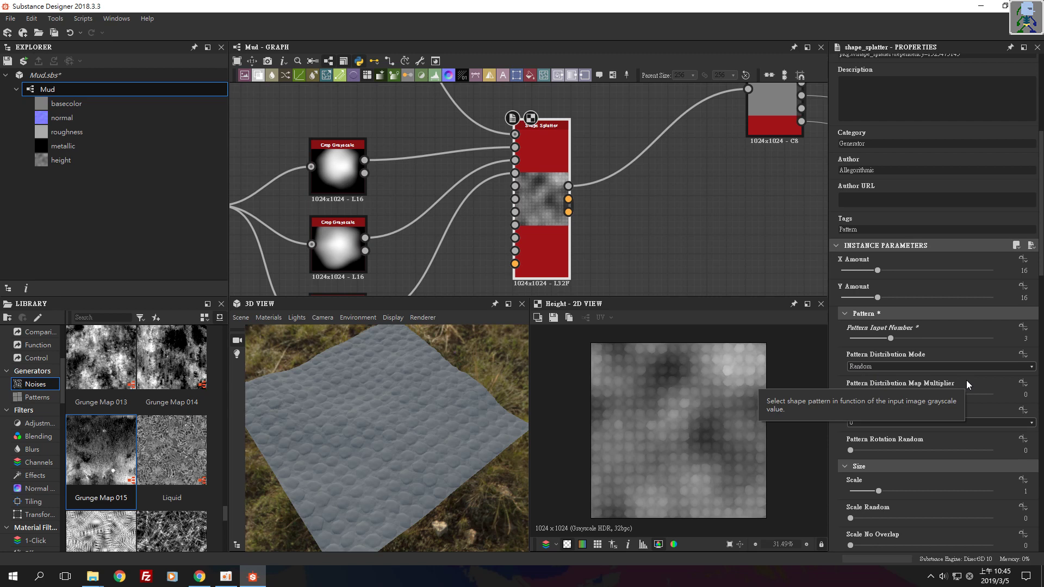
pyautogui.moveTo(451, 421); pyautogui.dragTo(337, 419)
pyautogui.scroll(-6, 921, 299)
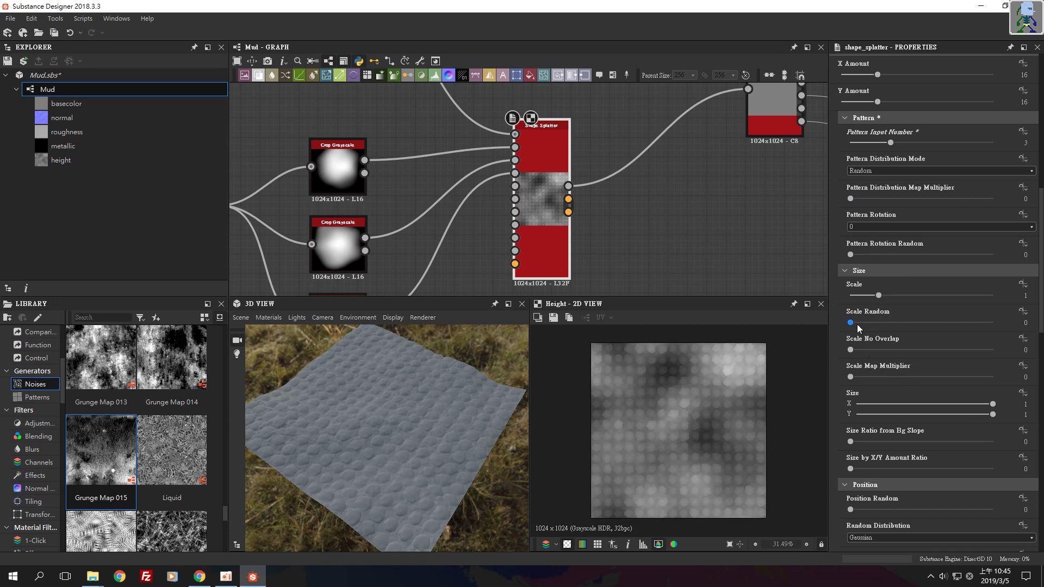
pyautogui.moveTo(857, 324); pyautogui.dragTo(1018, 325)
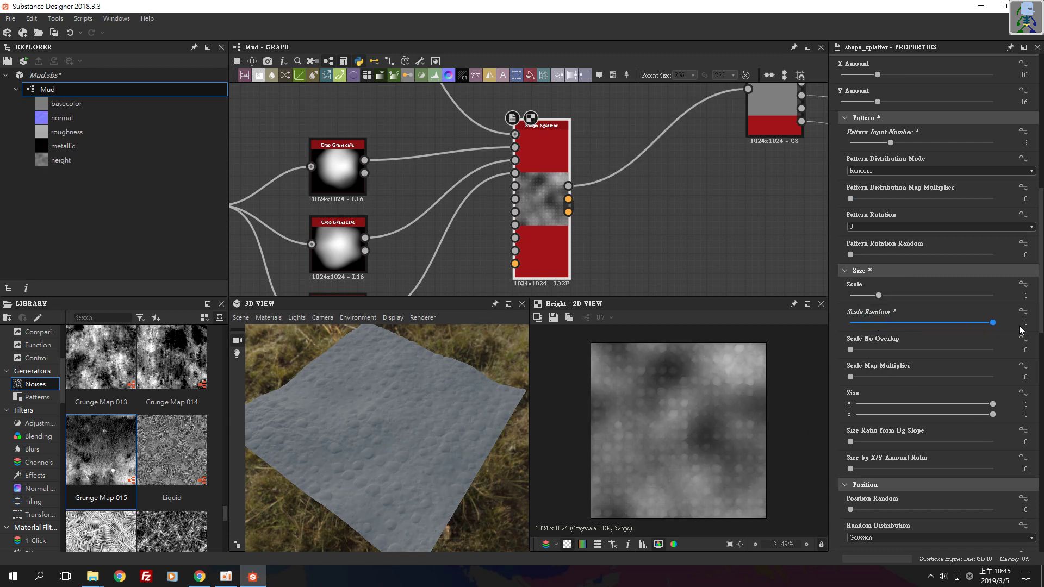
pyautogui.scroll(5, 432, 443)
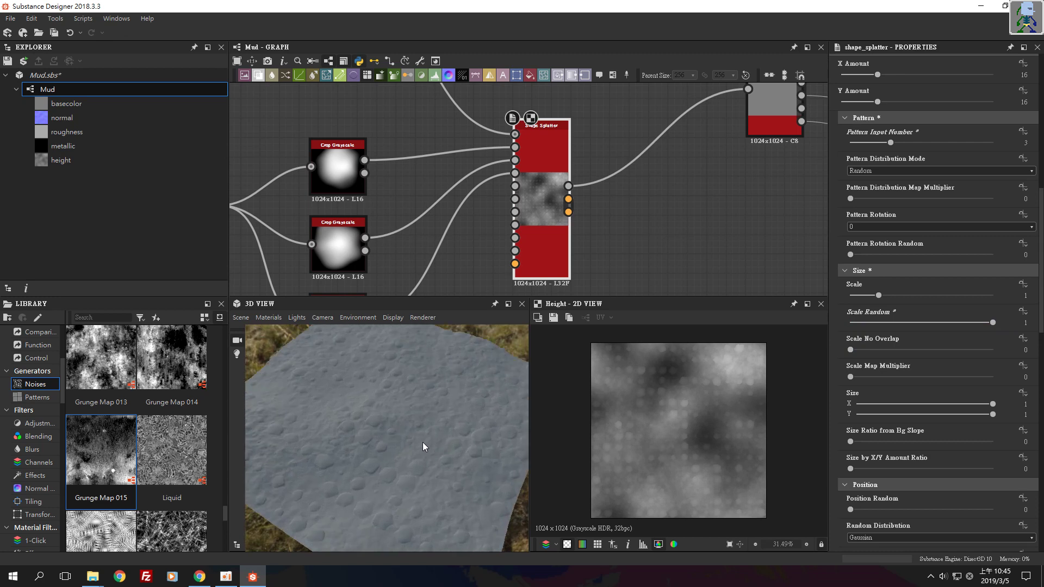
pyautogui.moveTo(445, 431); pyautogui.dragTo(370, 443)
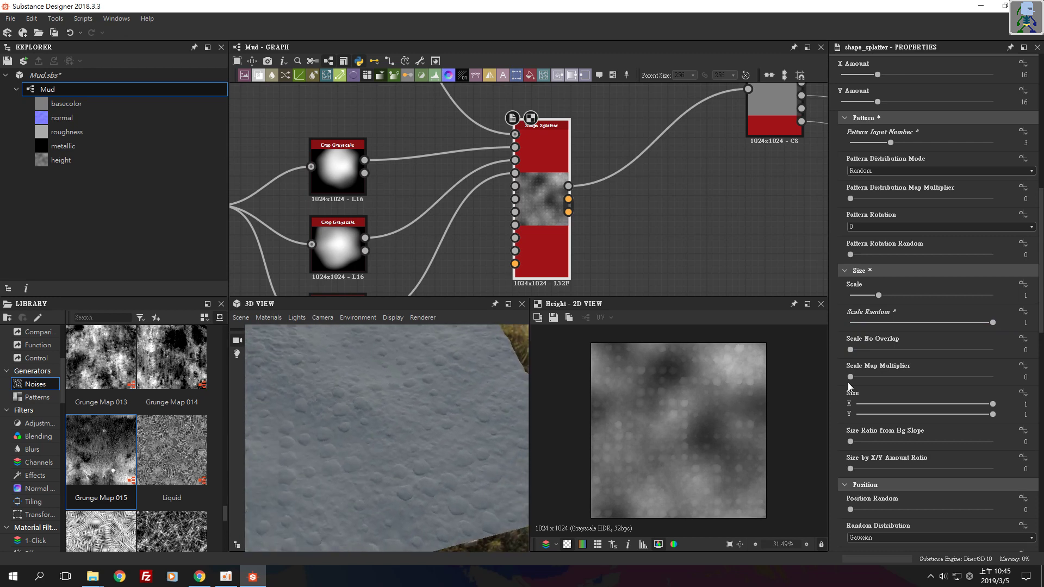
pyautogui.moveTo(980, 326); pyautogui.dragTo(941, 322)
pyautogui.moveTo(295, 442); pyautogui.dragTo(442, 395)
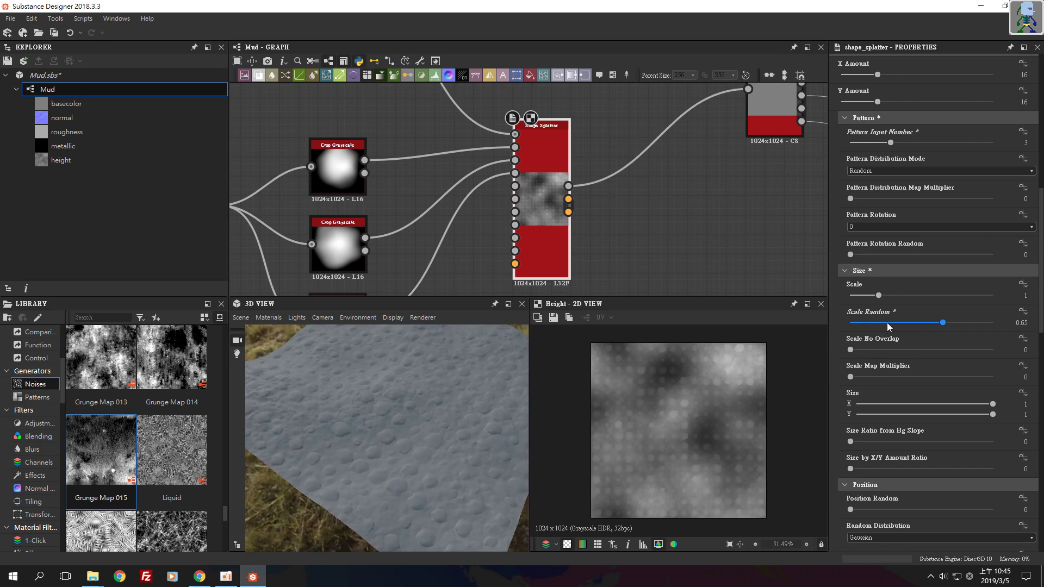
# Try a Shape Splatter Scale of 2.49 with a raised Scale No Overlap, undo the overlap change and lower the Scale to 1.1
pyautogui.moveTo(881, 300)
pyautogui.mouseDown()
pyautogui.moveTo(931, 299)
pyautogui.moveTo(880, 293)
pyautogui.mouseUp()
pyautogui.scroll(-3, 905, 302)
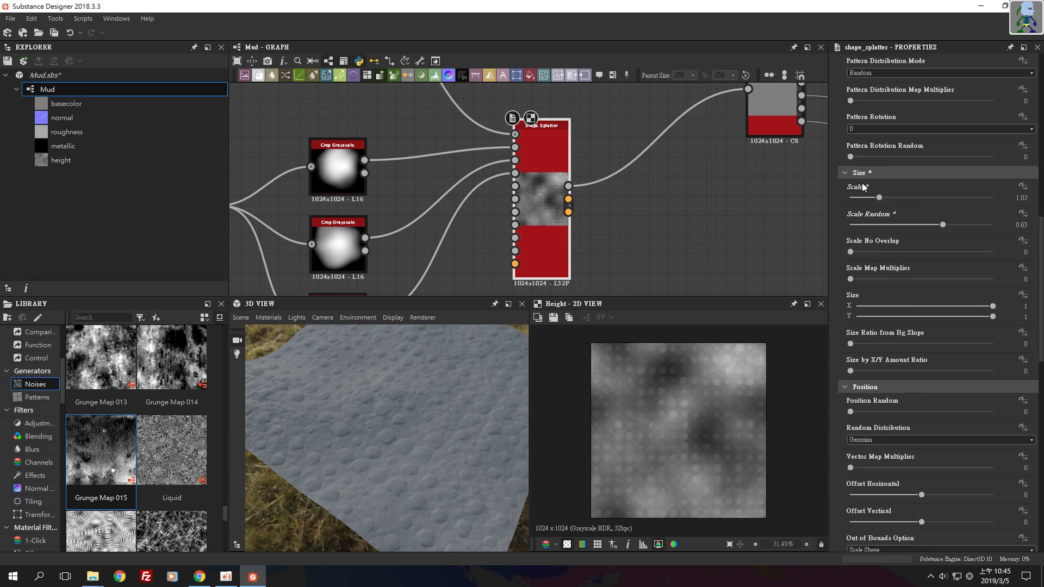
pyautogui.moveTo(879, 201); pyautogui.dragTo(921, 200)
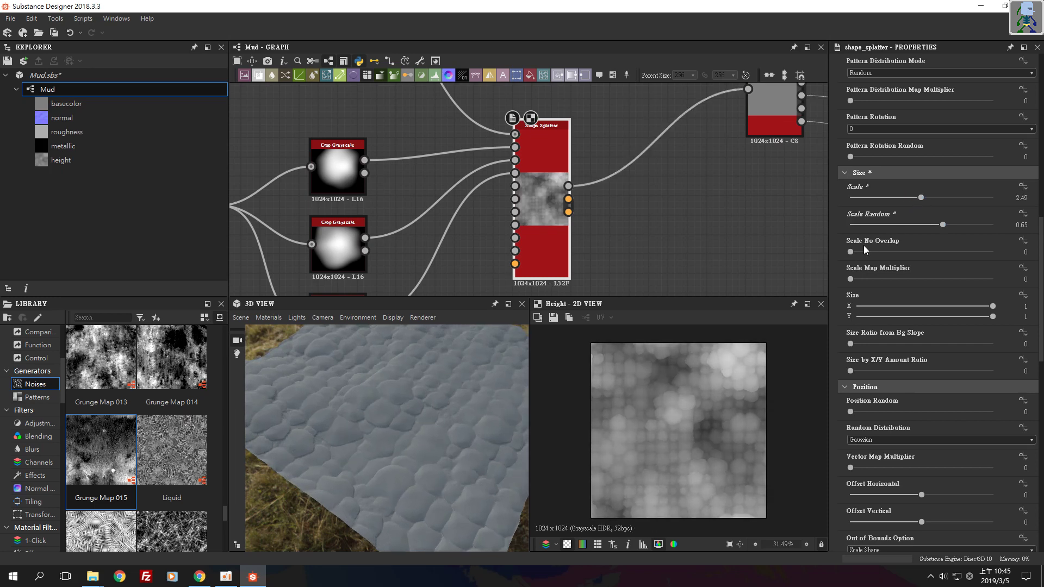
pyautogui.moveTo(851, 253); pyautogui.dragTo(944, 252)
pyautogui.hotkey('ctrl', 'z')
pyautogui.moveTo(923, 196); pyautogui.dragTo(882, 200)
# Set the Shape Splatter's Scale to exactly 1
pyautogui.click(1020, 197)
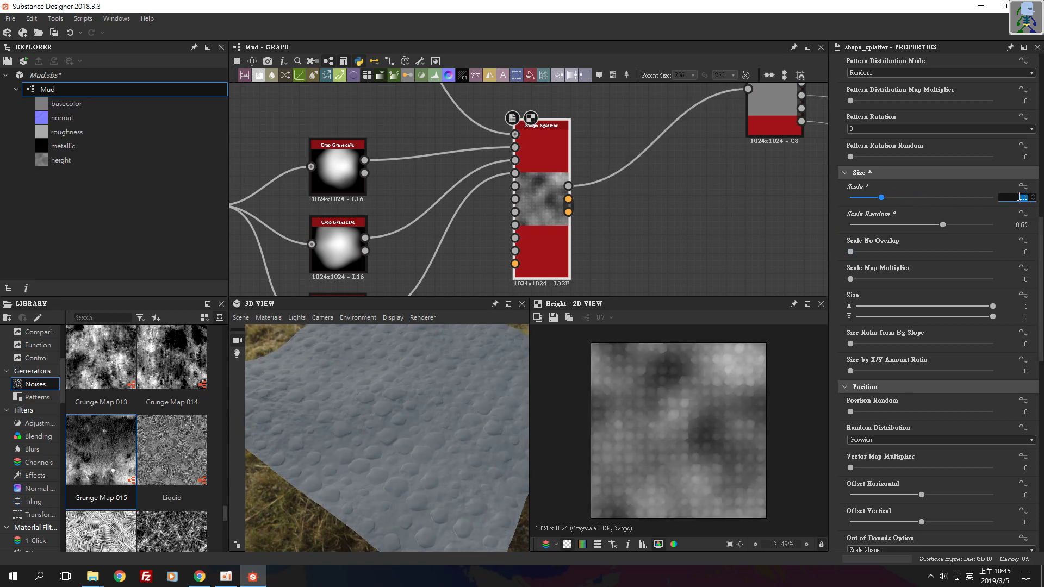
pyautogui.press('Return')
pyautogui.click(1020, 197)
pyautogui.write('1')
pyautogui.press('Return')
pyautogui.click(1021, 197)
# Collapse the Shape Splatter's Size parameters and set Position Random to 2
pyautogui.click(889, 172)
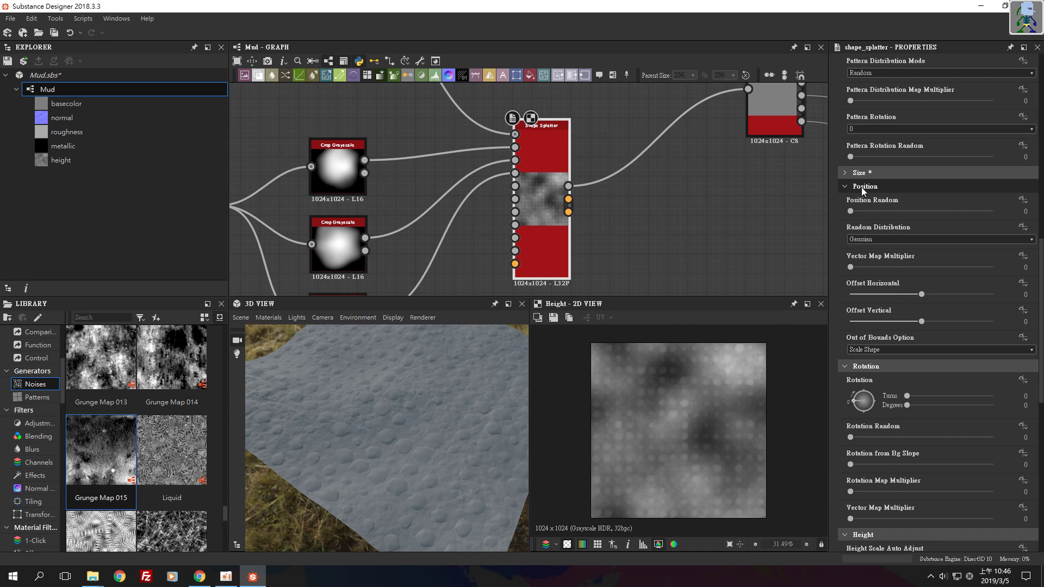
pyautogui.moveTo(417, 421); pyautogui.dragTo(354, 385)
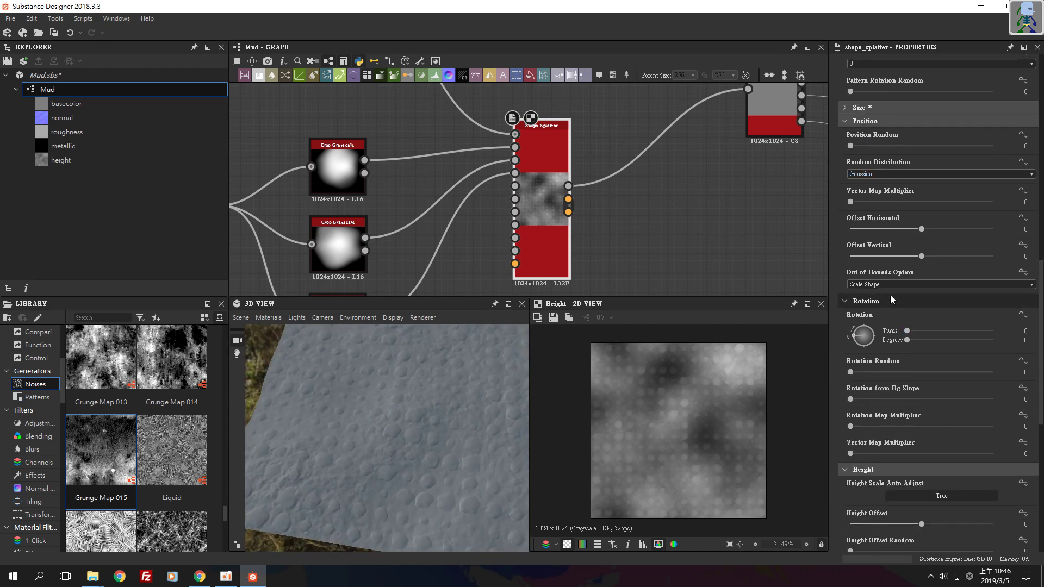
pyautogui.moveTo(852, 211); pyautogui.dragTo(1039, 221)
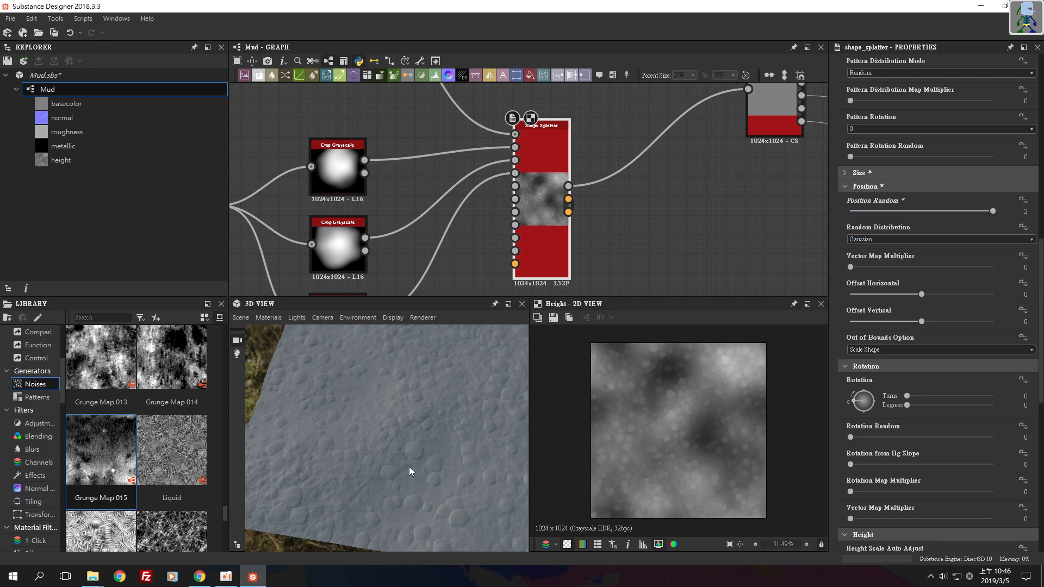
pyautogui.moveTo(408, 466); pyautogui.dragTo(392, 431)
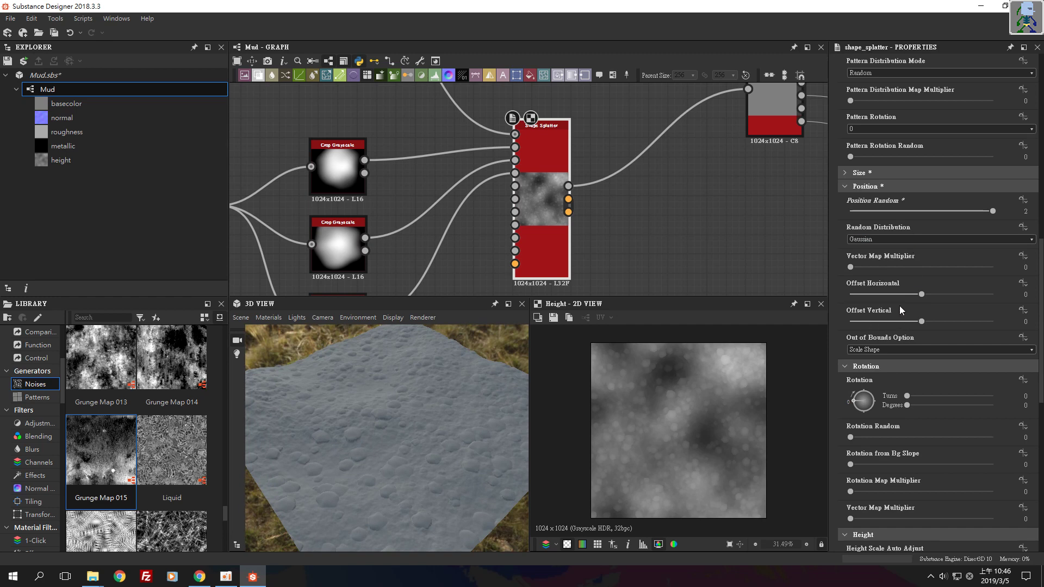
# Set the Shape Splatter's Rotation Random to 1 and check the rotated shapes up close in the 3D view
pyautogui.scroll(-2, 916, 308)
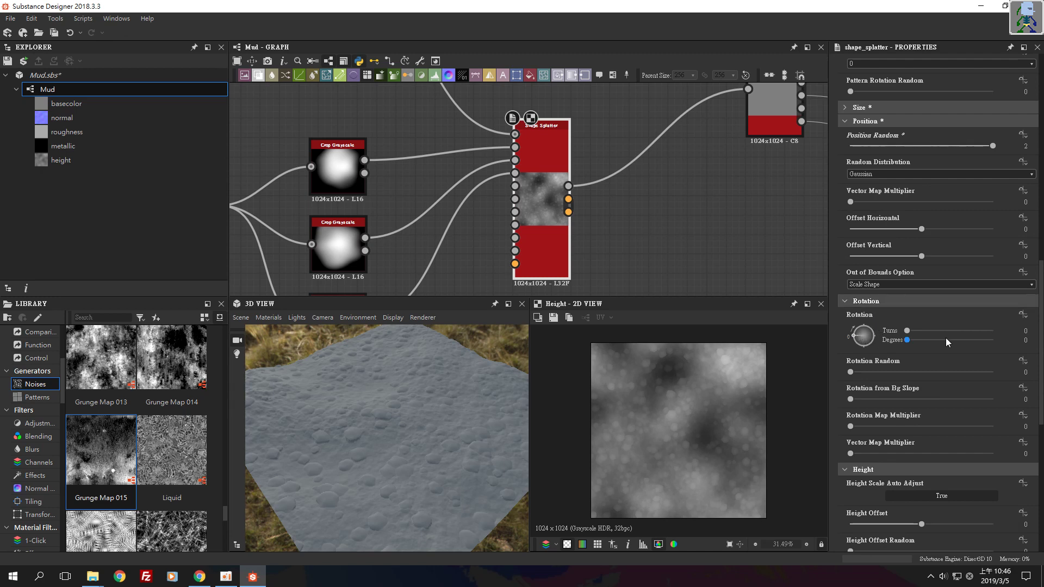
pyautogui.moveTo(907, 331)
pyautogui.mouseDown()
pyautogui.moveTo(958, 334)
pyautogui.moveTo(894, 335)
pyautogui.mouseUp()
pyautogui.moveTo(851, 373); pyautogui.dragTo(1000, 375)
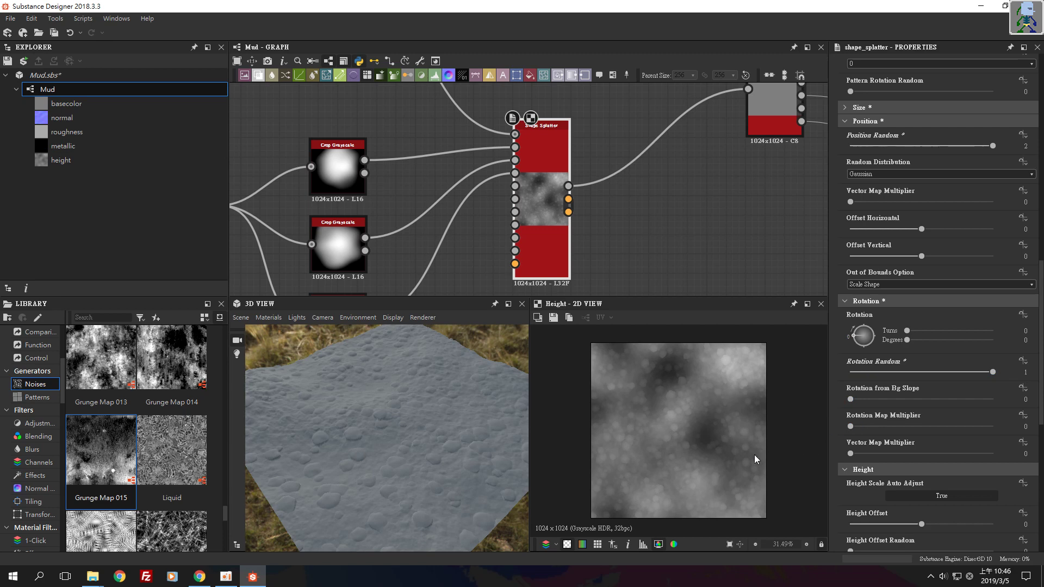
pyautogui.scroll(5, 408, 462)
pyautogui.moveTo(388, 462); pyautogui.dragTo(249, 432)
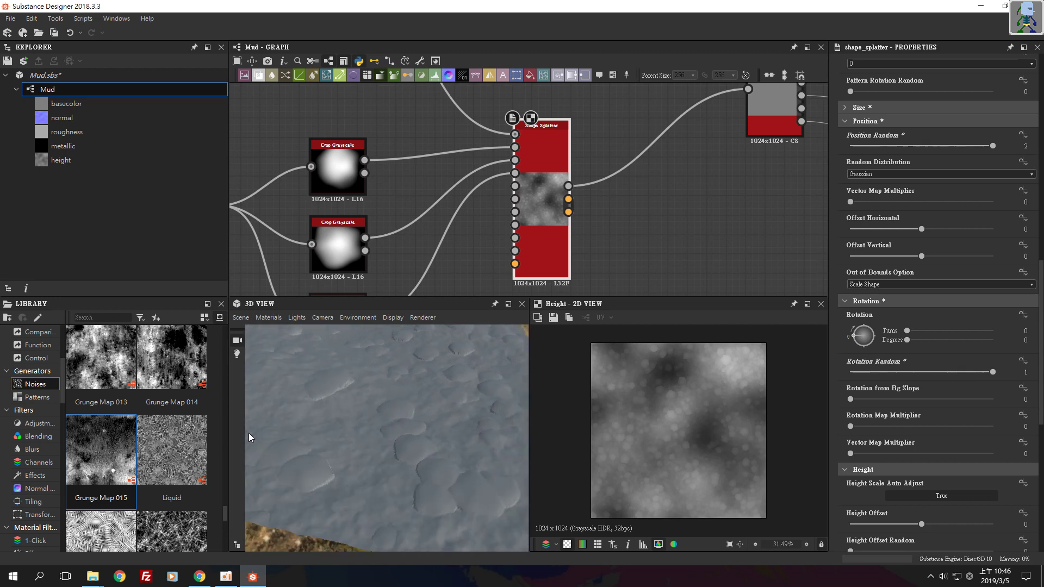
pyautogui.moveTo(386, 414); pyautogui.dragTo(491, 357)
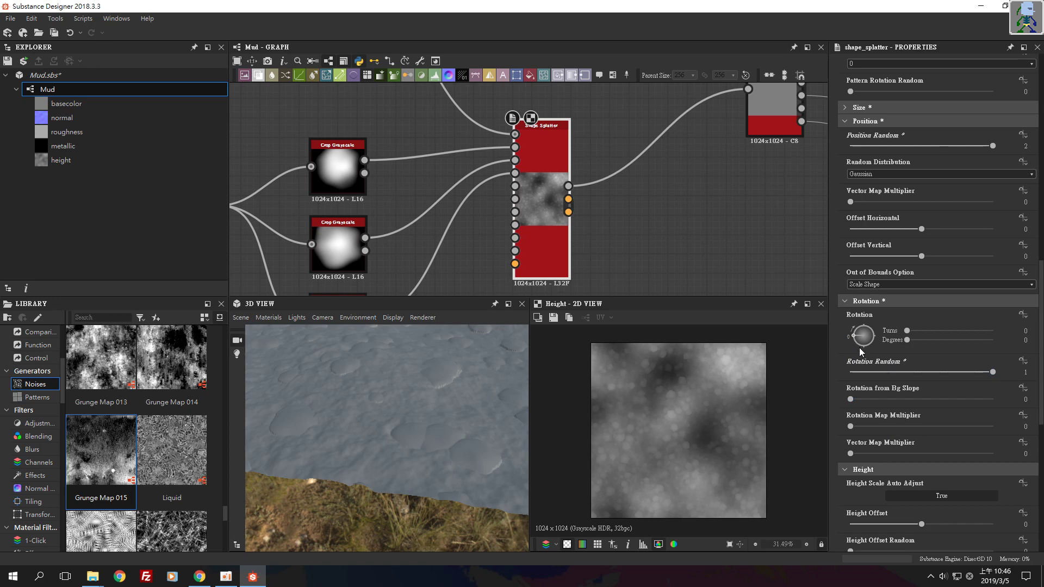
pyautogui.moveTo(386, 392); pyautogui.dragTo(449, 421)
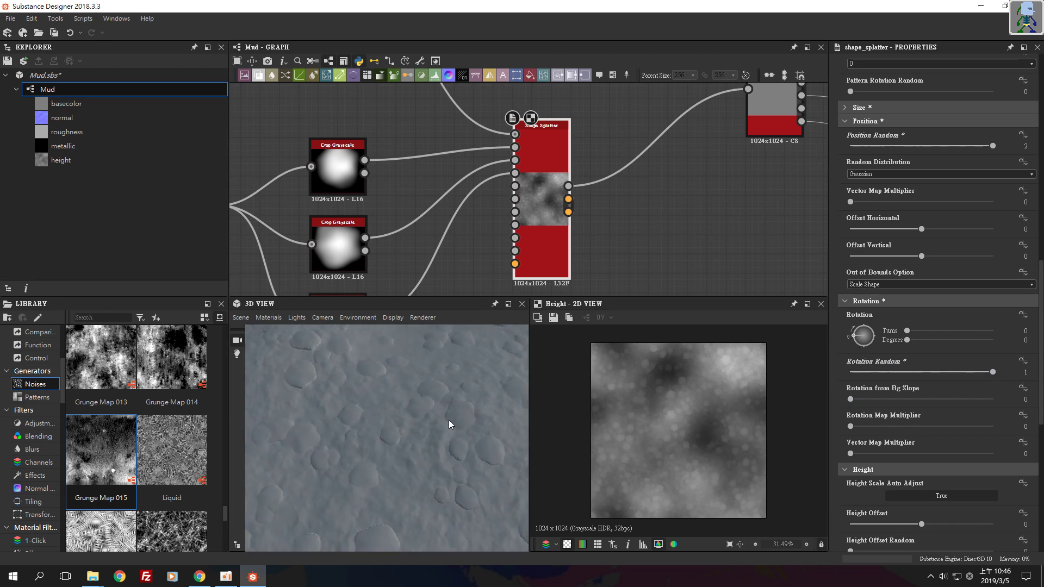
# Expand the Shape Splatter's Size parameters again and raise the Scale to 1.24
pyautogui.scroll(3, 950, 237)
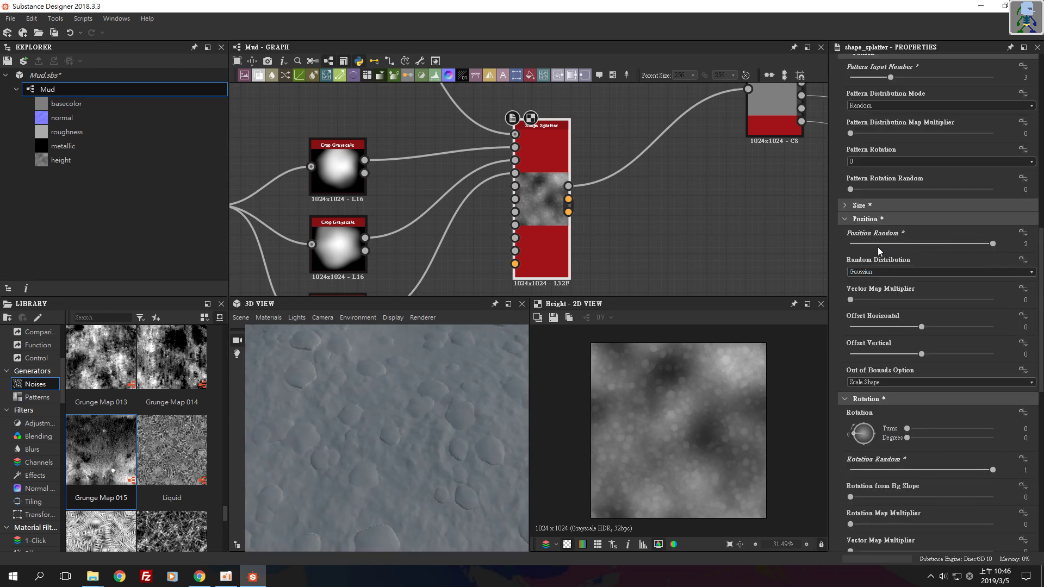
pyautogui.click(865, 206)
pyautogui.moveTo(886, 230); pyautogui.dragTo(885, 230)
pyautogui.moveTo(340, 409); pyautogui.dragTo(412, 410)
# Set the Shape Splatter's Height Scale to 2 to make the scattered shapes stand out more
pyautogui.scroll(-4, 900, 437)
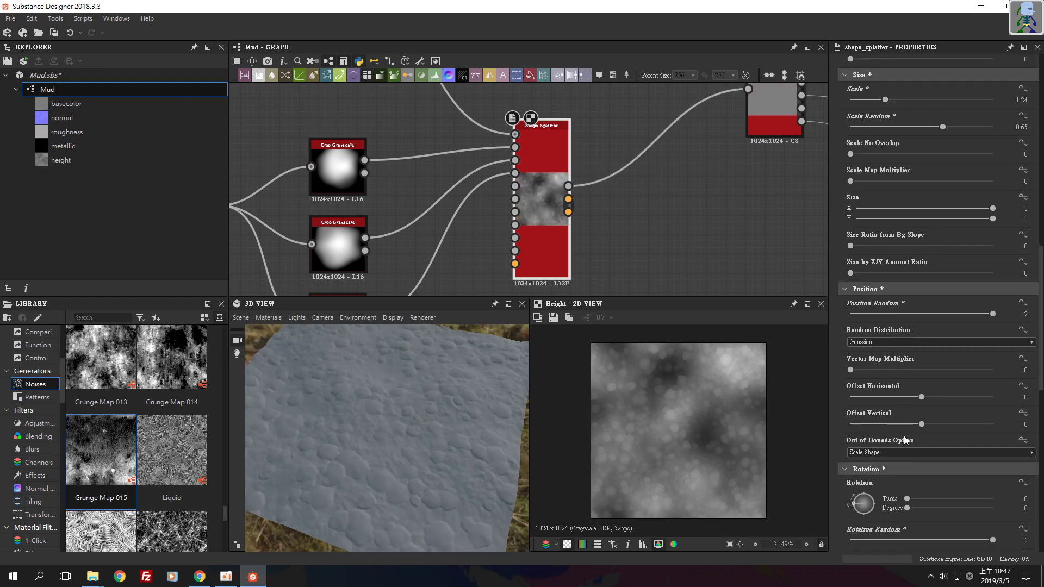
pyautogui.scroll(-11, 904, 436)
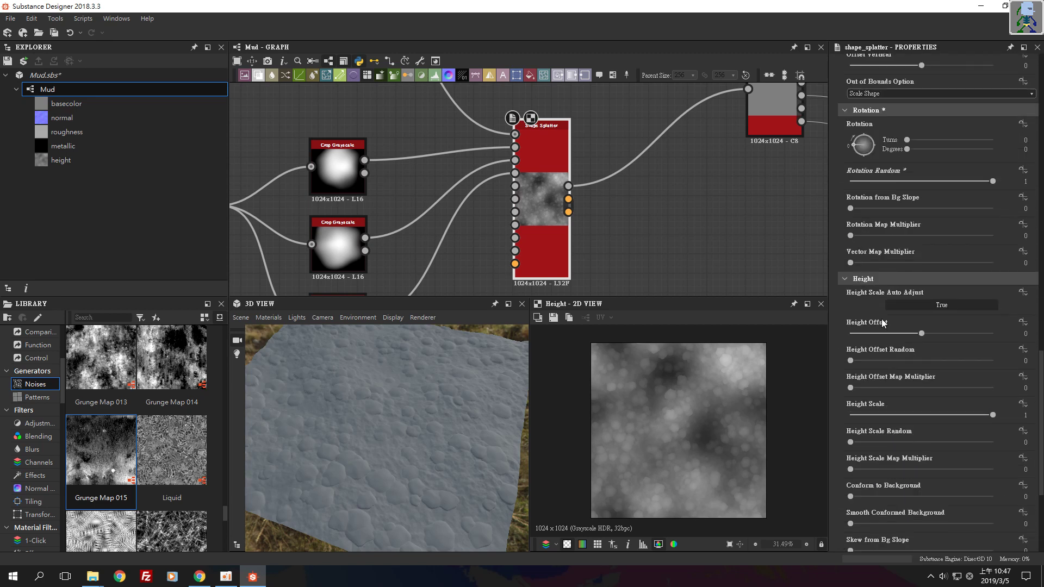
pyautogui.moveTo(467, 435); pyautogui.dragTo(379, 435)
pyautogui.scroll(4, 434, 448)
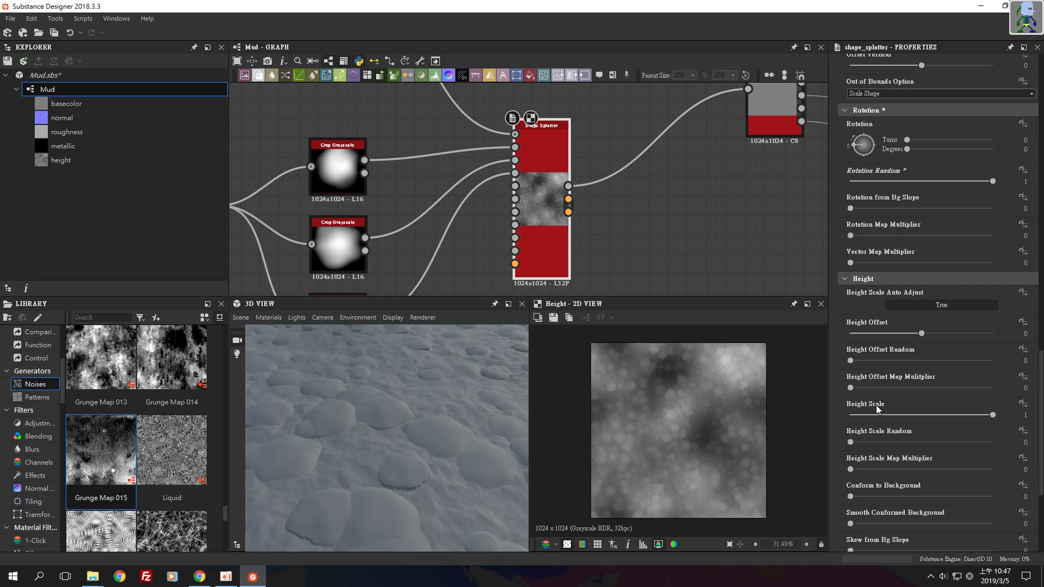
pyautogui.click(1000, 415)
pyautogui.write('2')
pyautogui.press('Return')
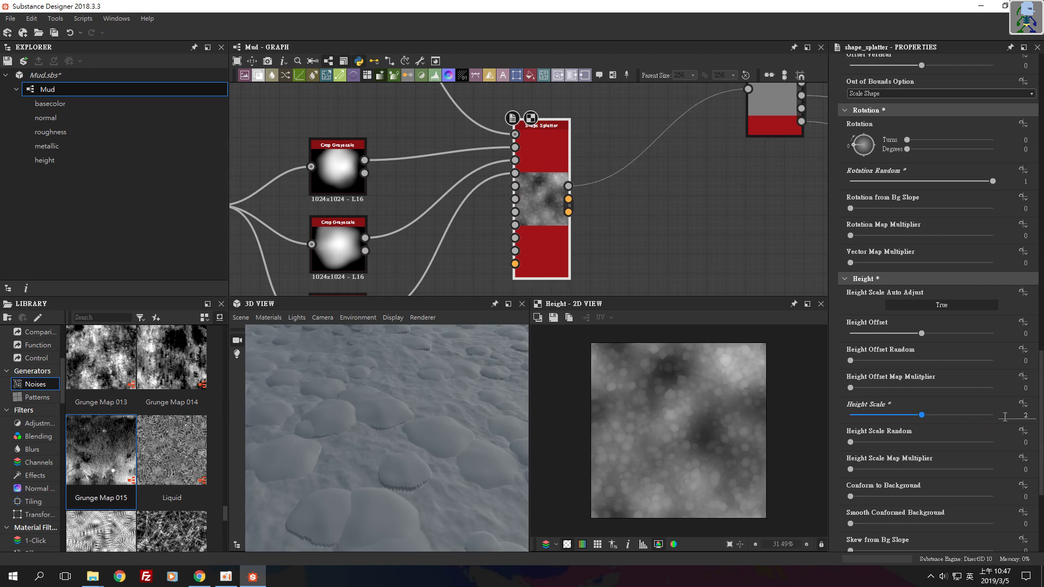
# Examine the edges of the scattered bumps up close in the 3D view and the Levels node feeding their shapes
pyautogui.moveTo(456, 441); pyautogui.dragTo(371, 442)
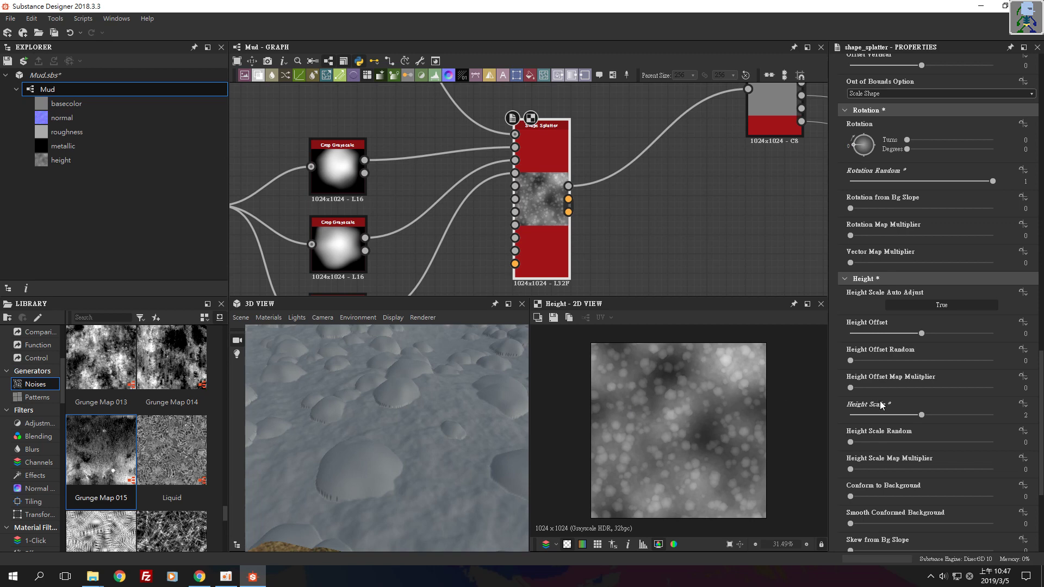
pyautogui.scroll(-2, 881, 402)
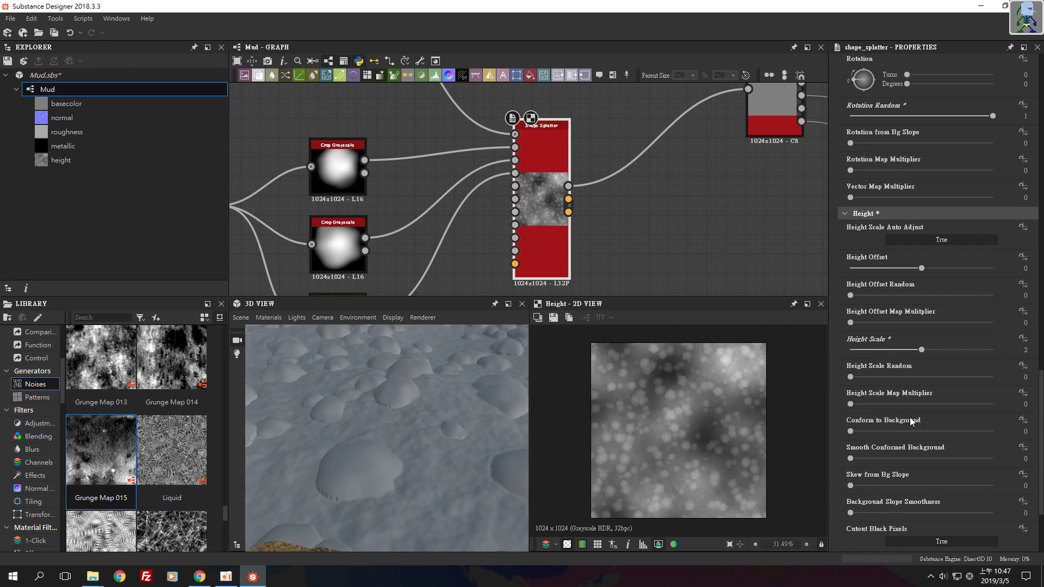
pyautogui.moveTo(910, 421)
pyautogui.moveTo(350, 513); pyautogui.dragTo(400, 421)
pyautogui.scroll(3, 399, 421)
pyautogui.scroll(3, 400, 421)
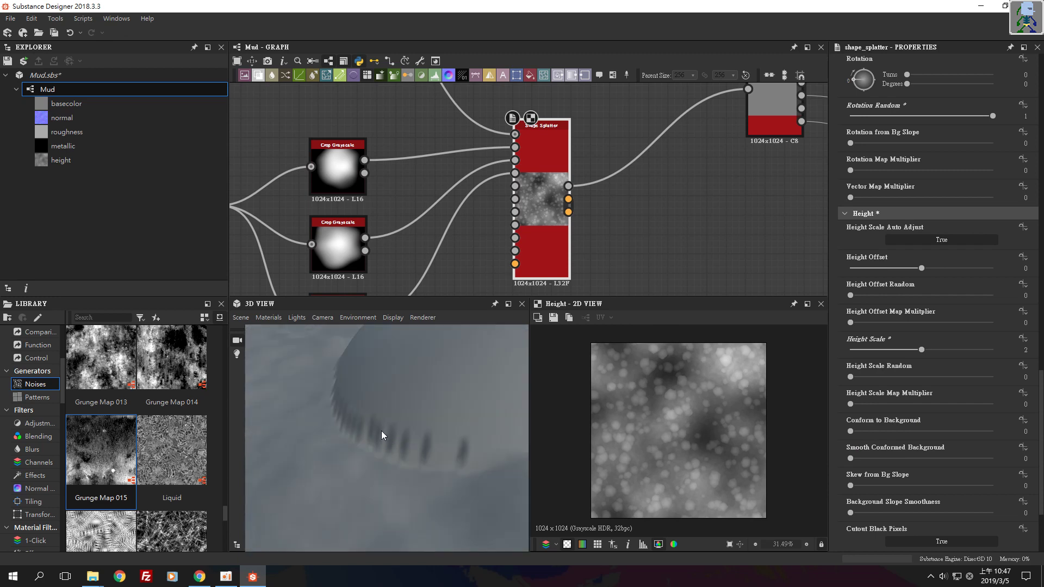
pyautogui.scroll(-6, 382, 434)
pyautogui.moveTo(344, 128); pyautogui.dragTo(524, 138, button='middle')
pyautogui.scroll(6, 373, 207)
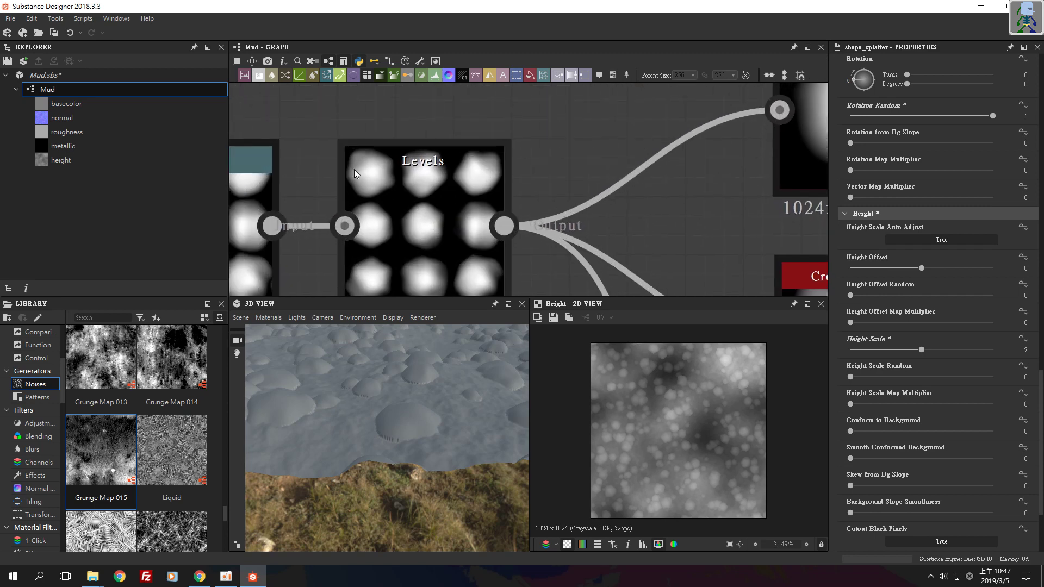
pyautogui.moveTo(353, 168); pyautogui.dragTo(392, 166, button='middle')
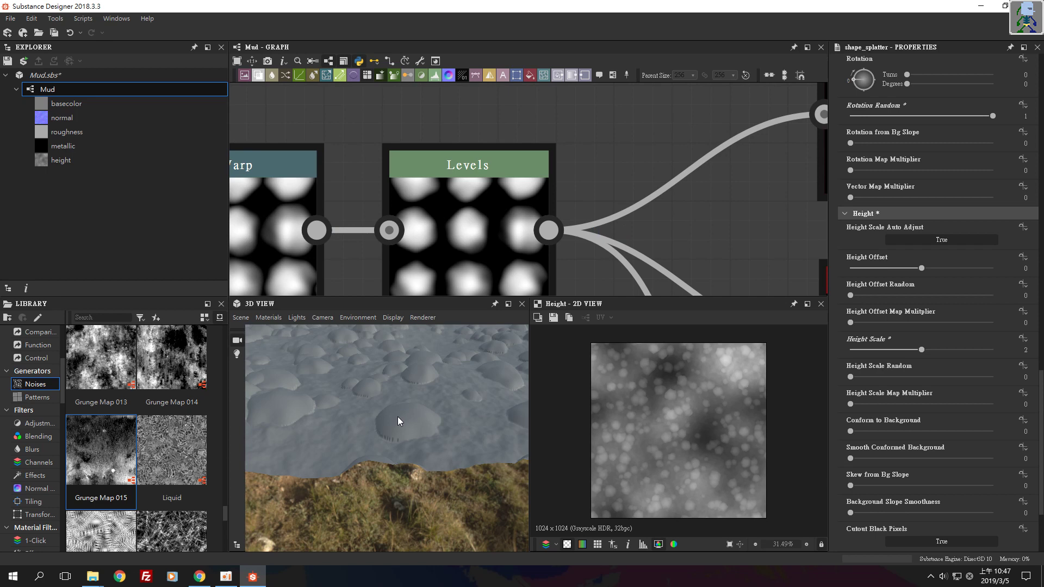
# Set the Shape Splatter's Conform to Background to 1 and Smooth Conformed Background to 1.9
pyautogui.scroll(4, 421, 426)
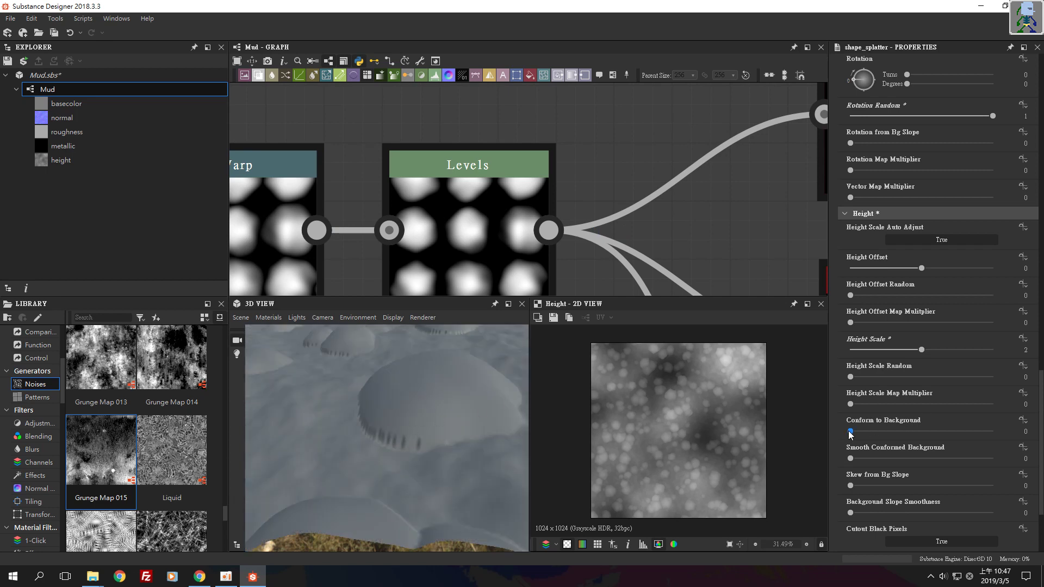
pyautogui.moveTo(850, 433); pyautogui.dragTo(984, 437)
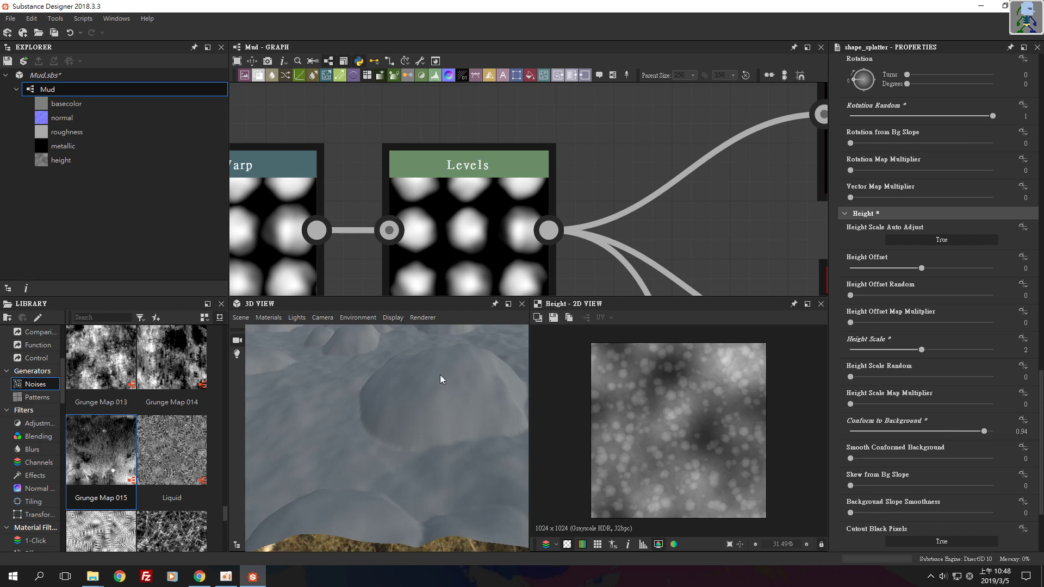
pyautogui.moveTo(439, 374); pyautogui.dragTo(430, 391)
pyautogui.scroll(3, 429, 391)
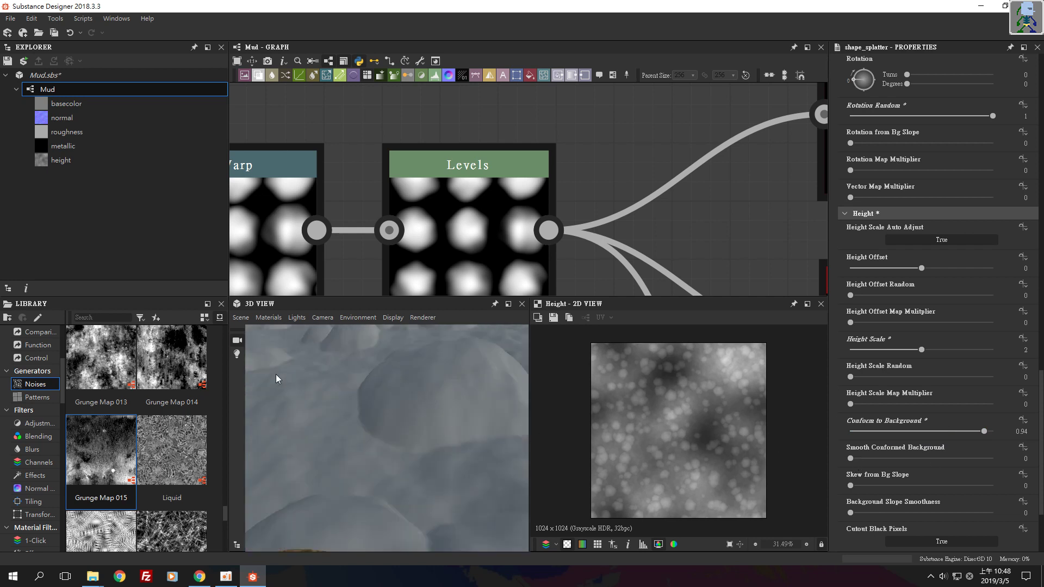
pyautogui.scroll(-2, 276, 379)
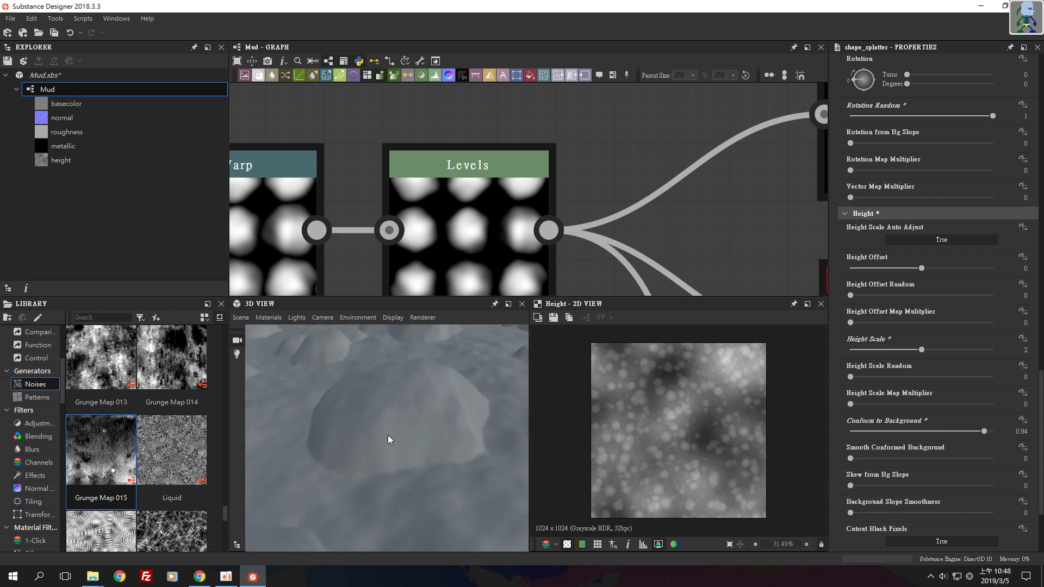
pyautogui.moveTo(984, 431); pyautogui.dragTo(1018, 436)
pyautogui.moveTo(850, 458); pyautogui.dragTo(988, 461)
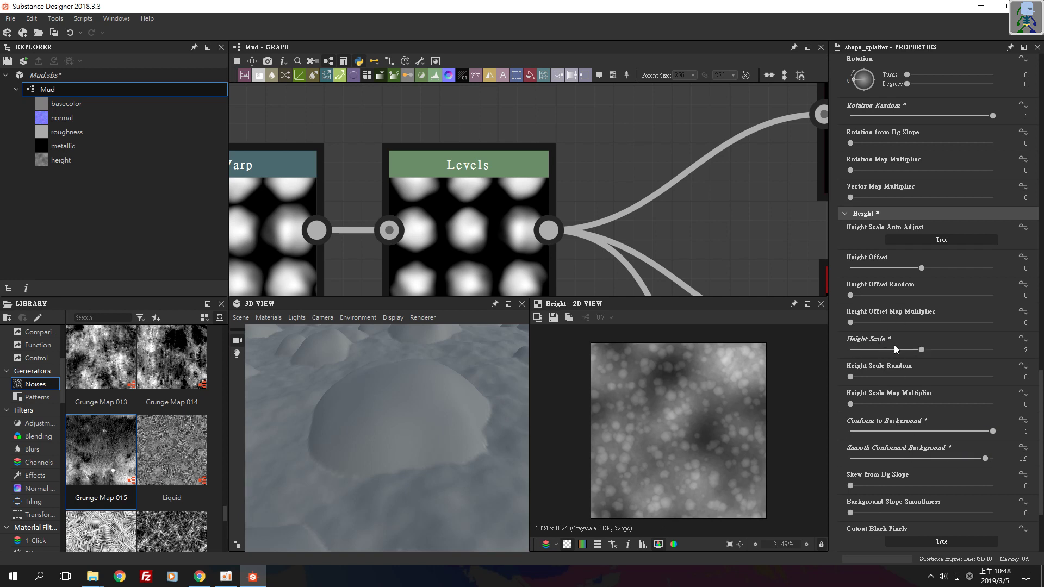
# Thin out the scattered shapes by setting the Shape Splatter's Mask Random to 0.7, and check the whole surface in 3D
pyautogui.scroll(-2, 967, 429)
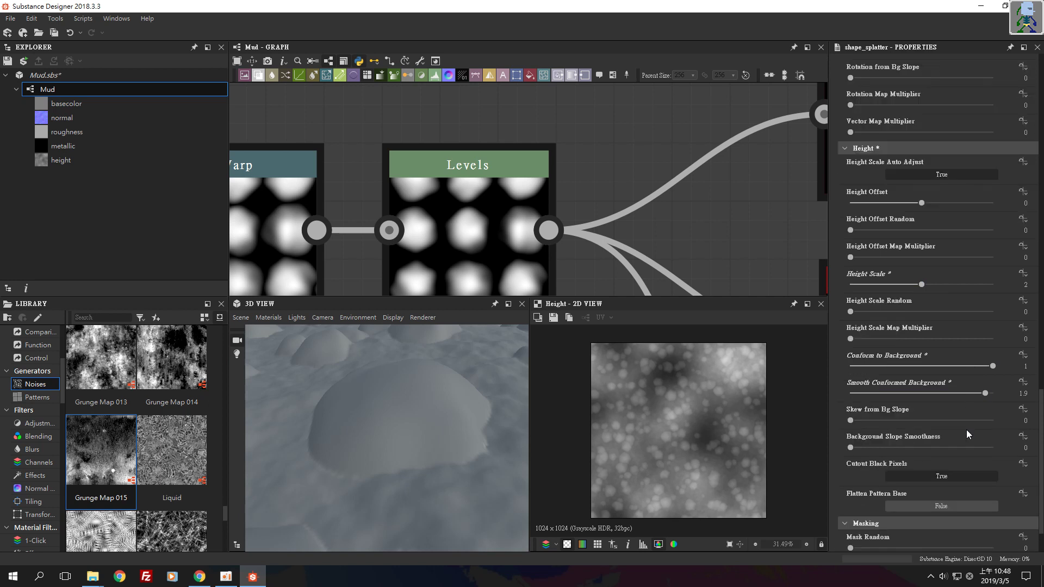
pyautogui.scroll(-2, 967, 429)
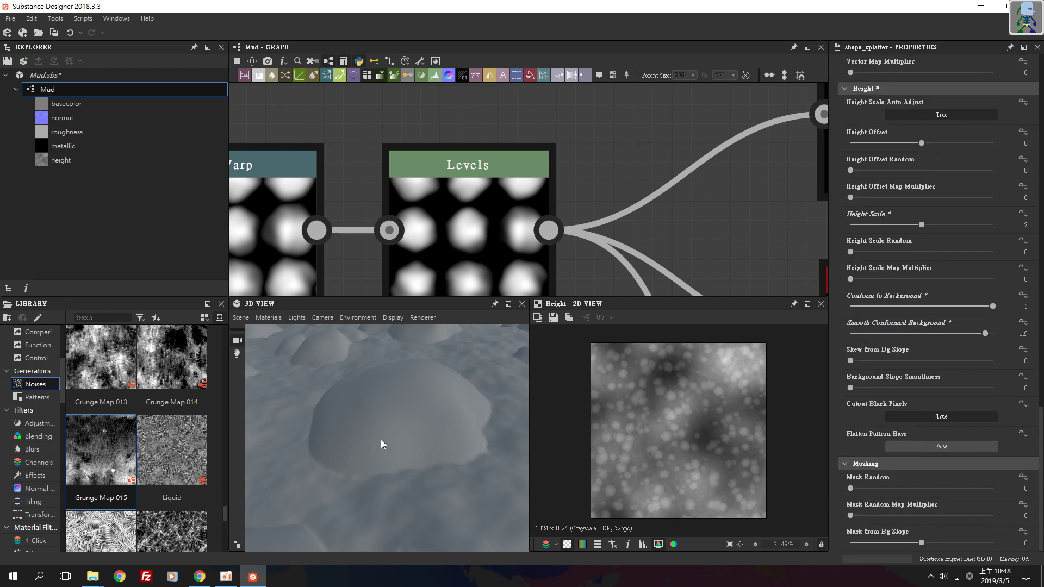
pyautogui.scroll(-3, 381, 439)
pyautogui.moveTo(366, 405); pyautogui.dragTo(432, 436)
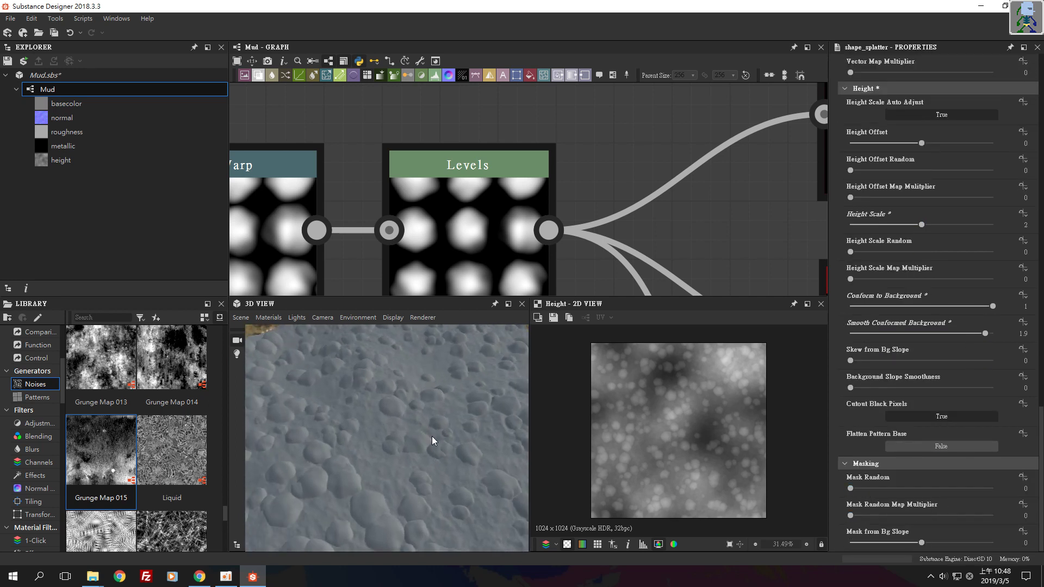
pyautogui.scroll(-3, 432, 436)
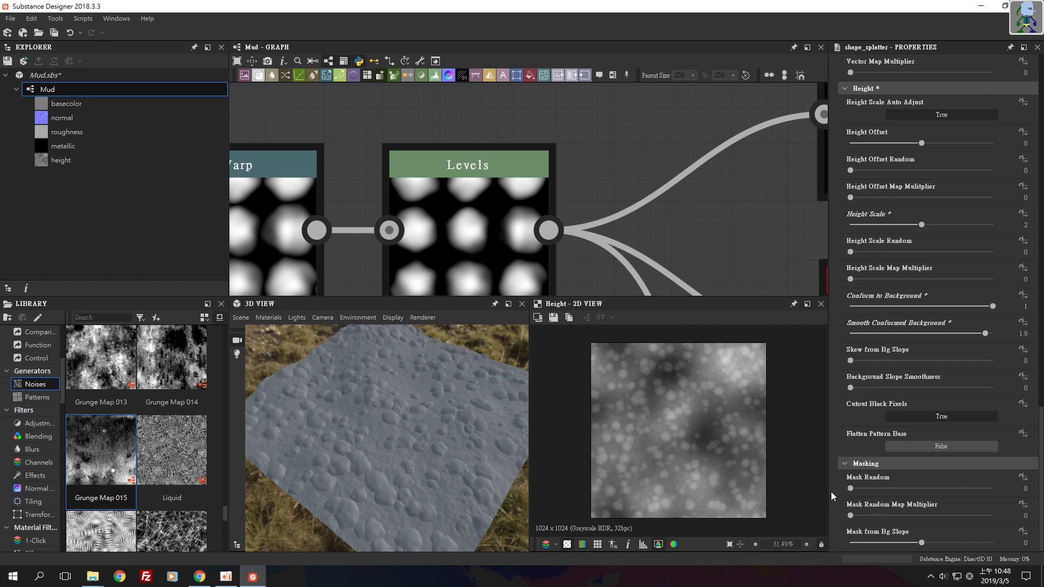
pyautogui.moveTo(851, 488); pyautogui.dragTo(956, 490)
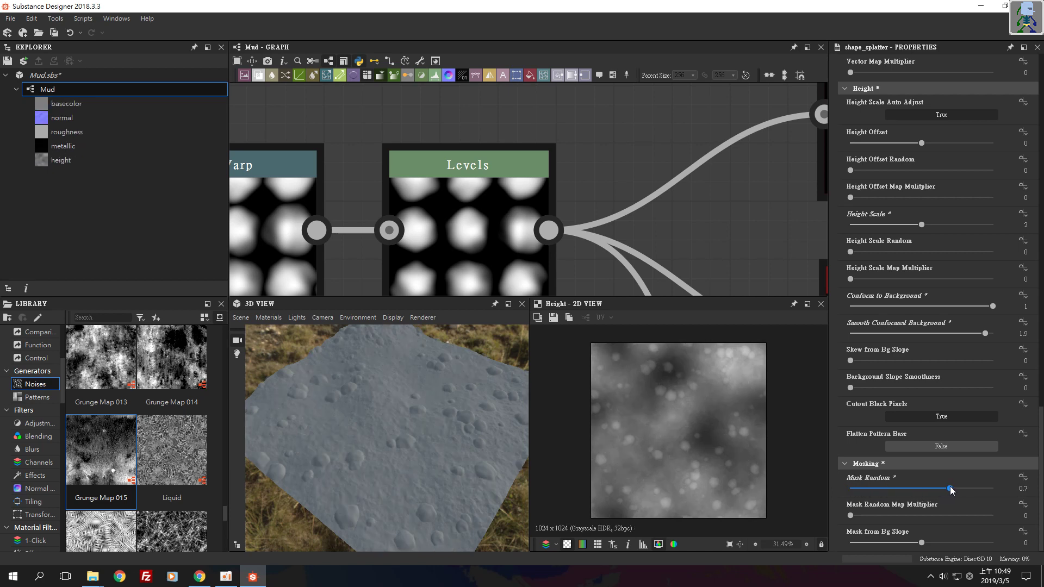
pyautogui.moveTo(328, 455); pyautogui.dragTo(371, 431)
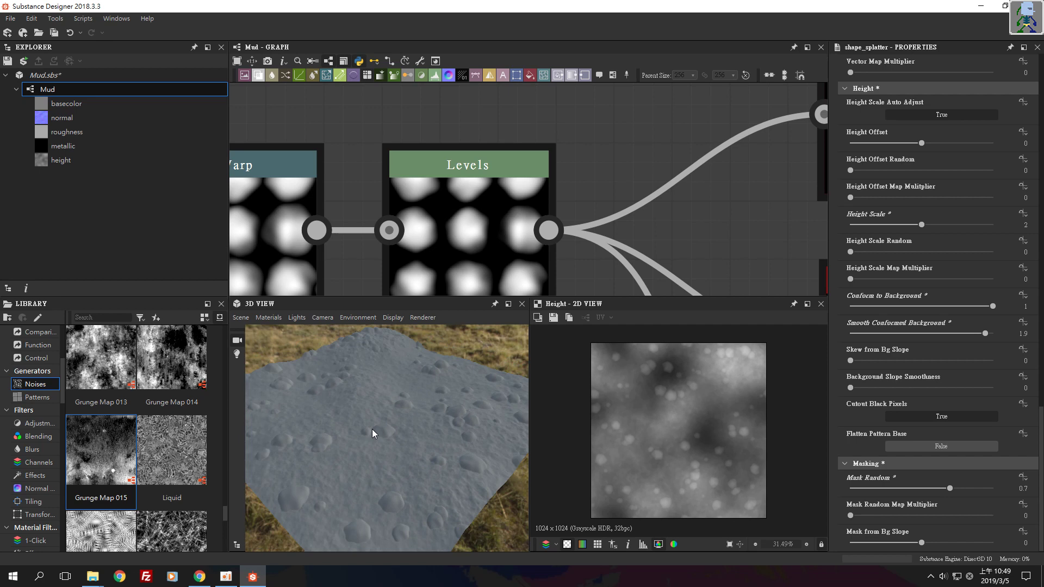
pyautogui.moveTo(372, 429); pyautogui.dragTo(397, 434)
# Examine the Shape Splatter node's input connections in the graph and the thinned-out bumps on the surface
pyautogui.moveTo(738, 208); pyautogui.dragTo(174, 221, button='middle')
pyautogui.scroll(-3, 348, 217)
pyautogui.scroll(-2, 513, 196)
pyautogui.scroll(3, 565, 218)
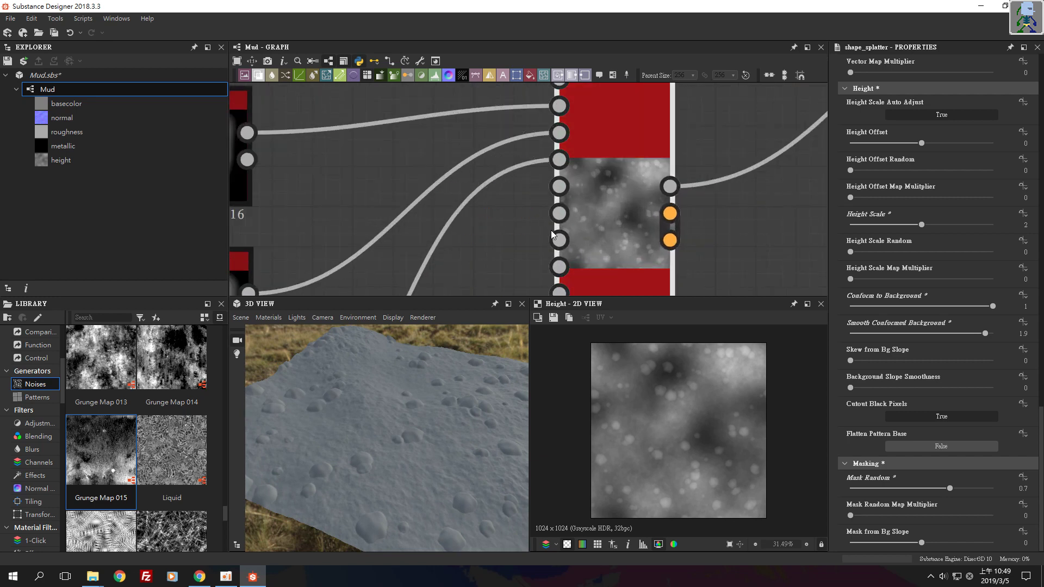
pyautogui.scroll(-2, 558, 241)
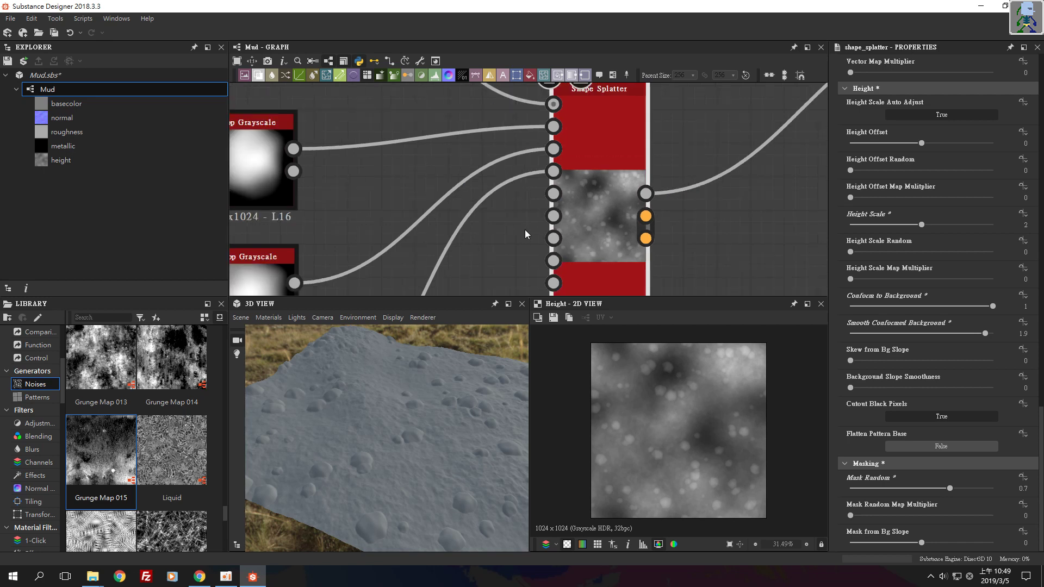
pyautogui.moveTo(386, 424); pyautogui.dragTo(387, 420)
pyautogui.scroll(-2, 465, 390)
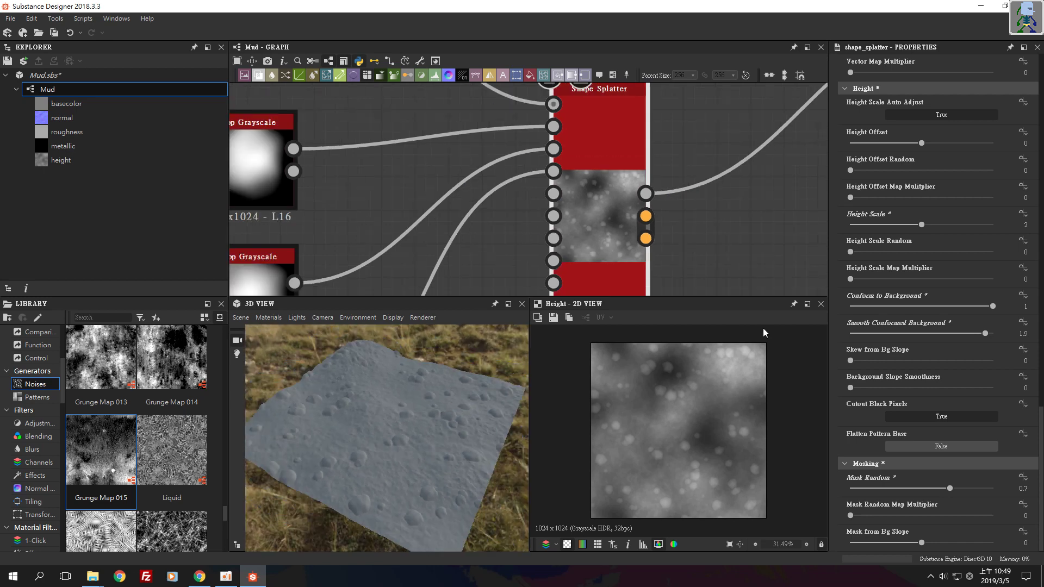
pyautogui.scroll(4, 893, 276)
pyautogui.moveTo(542, 137); pyautogui.dragTo(628, 202, button='middle')
pyautogui.scroll(-2, 629, 202)
pyautogui.scroll(3, 629, 202)
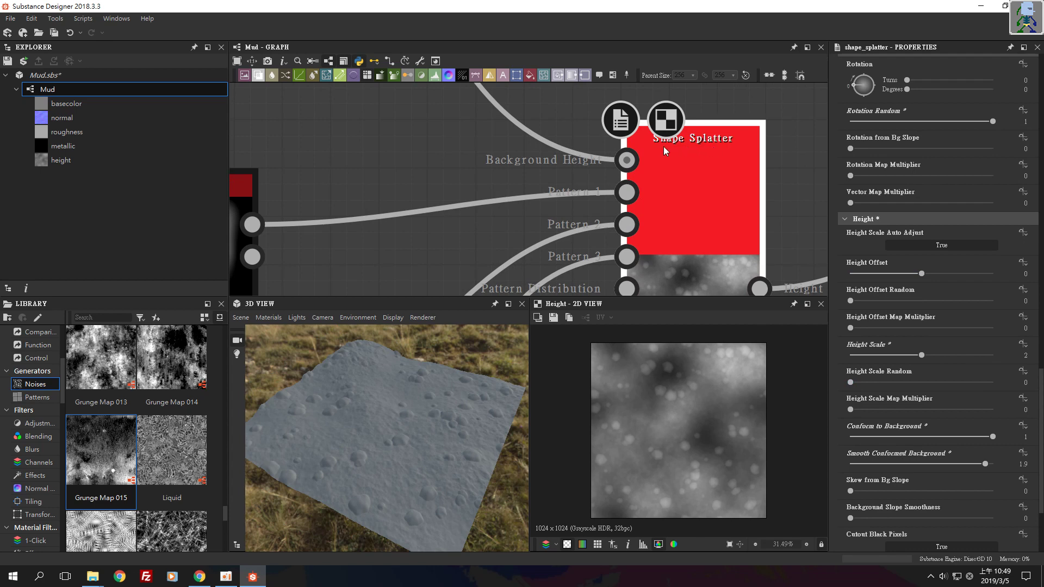
pyautogui.scroll(-2, 292, 271)
pyautogui.moveTo(292, 270); pyautogui.dragTo(410, 216, button='middle')
pyautogui.moveTo(540, 241); pyautogui.dragTo(454, 239, button='middle')
pyautogui.moveTo(584, 196); pyautogui.dragTo(498, 247, button='middle')
# Review the Shape Splatter's amount, pattern and size parameters and trace the node connected to its Background Height input
pyautogui.scroll(15, 947, 284)
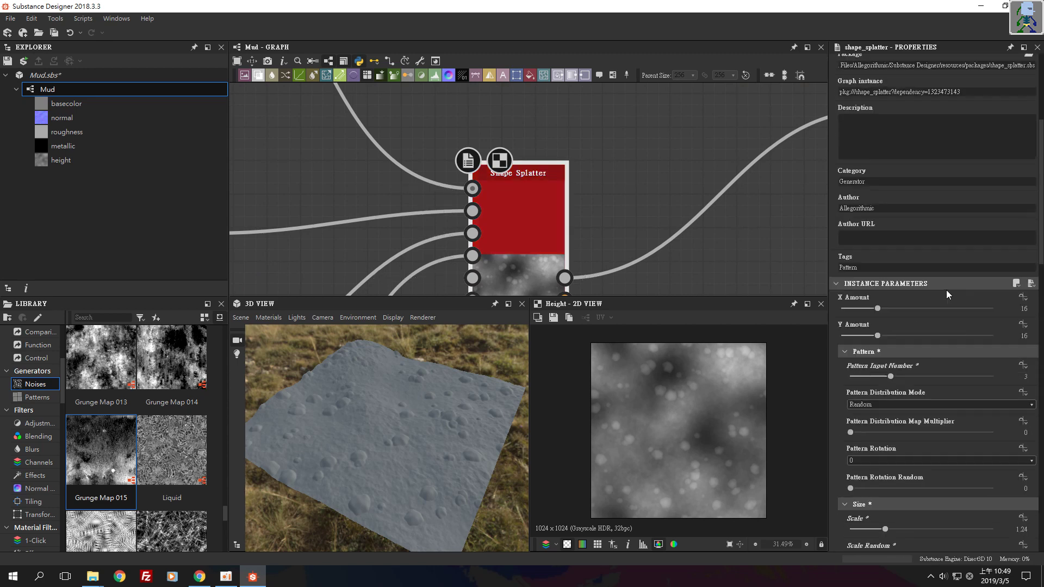
pyautogui.scroll(6, 917, 291)
pyautogui.scroll(-10, 916, 289)
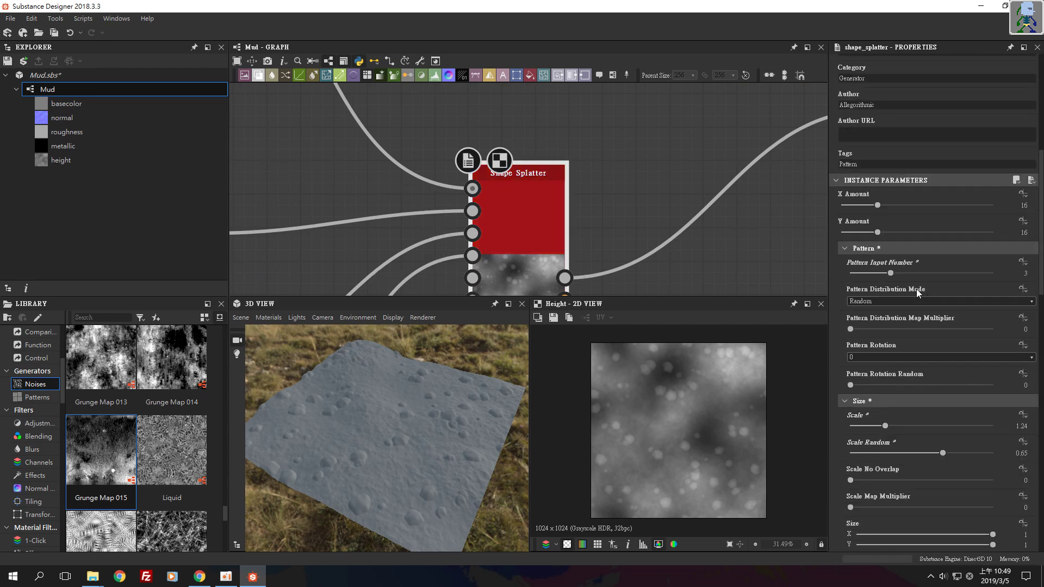
pyautogui.moveTo(485, 202); pyautogui.dragTo(526, 184, button='middle')
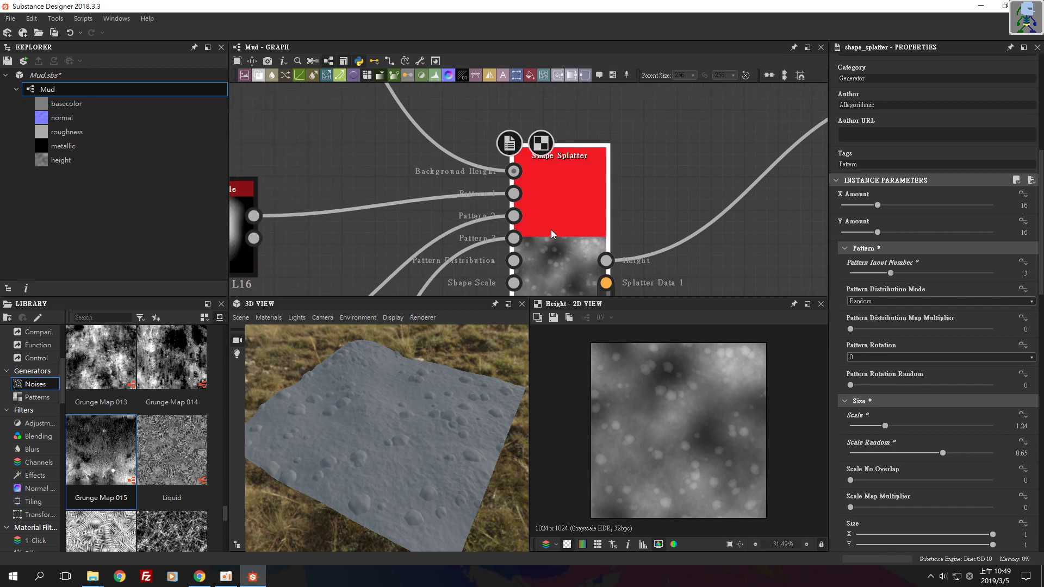
pyautogui.scroll(-3, 540, 207)
pyautogui.moveTo(540, 207); pyautogui.dragTo(644, 298, button='middle')
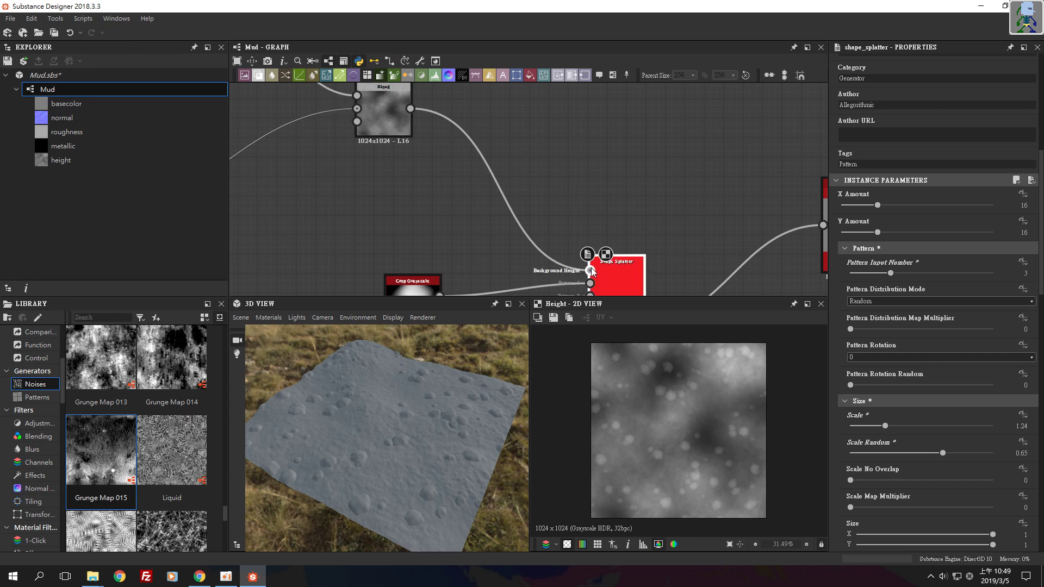
pyautogui.moveTo(585, 256); pyautogui.dragTo(524, 133, button='middle')
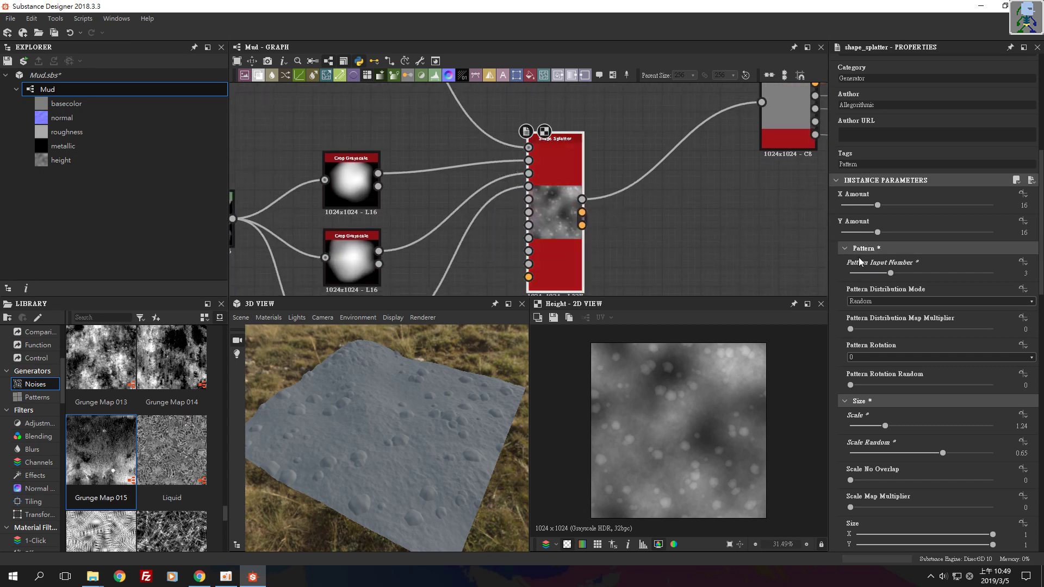
# Collapse the Shape Splatter's Pattern, Size, Position, Rotation and Height parameter groups, leaving Masking expanded
pyautogui.scroll(-4, 882, 265)
pyautogui.scroll(1, 865, 223)
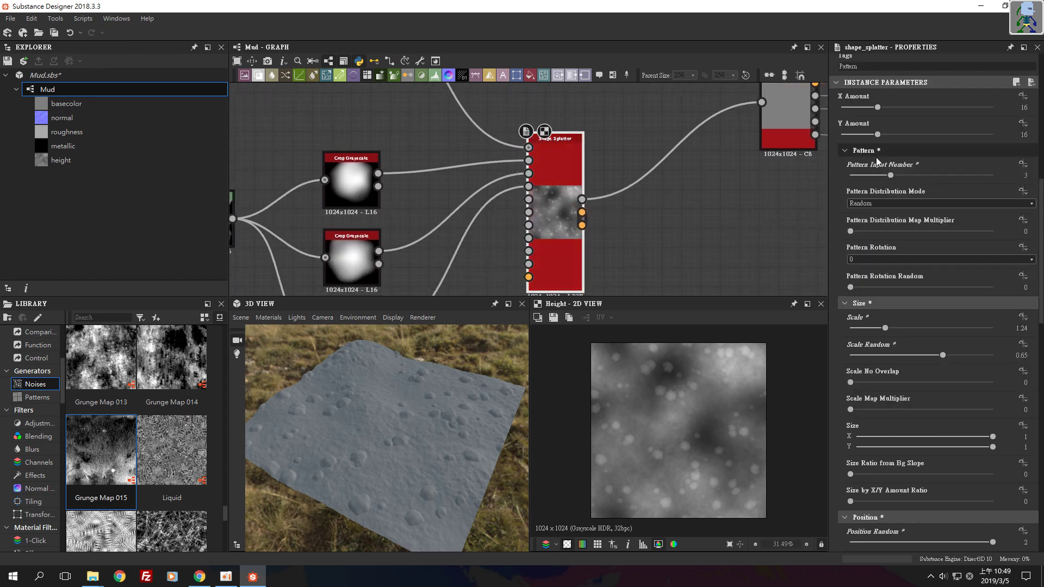
pyautogui.click(875, 153)
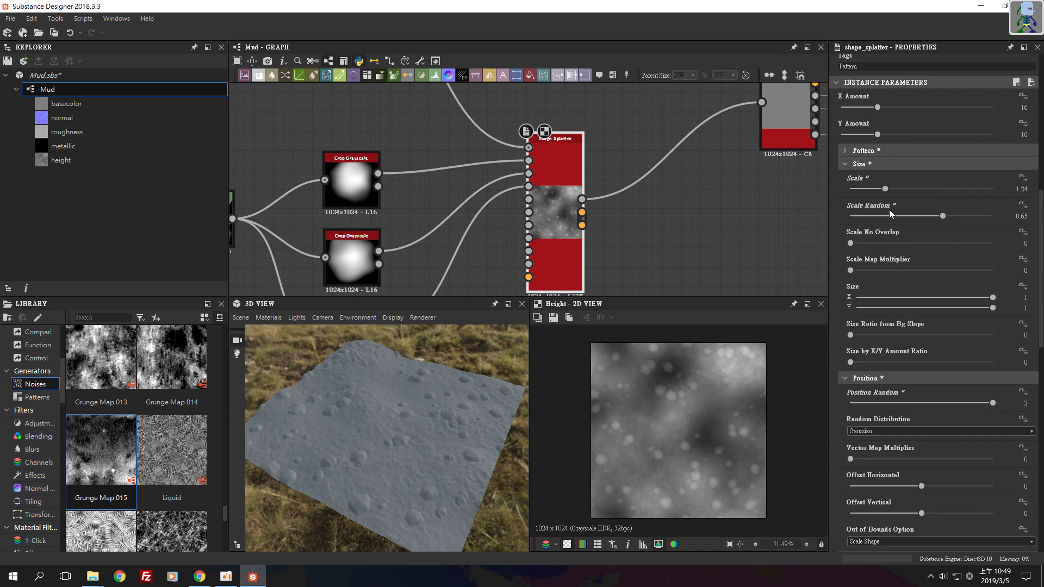
pyautogui.click(881, 165)
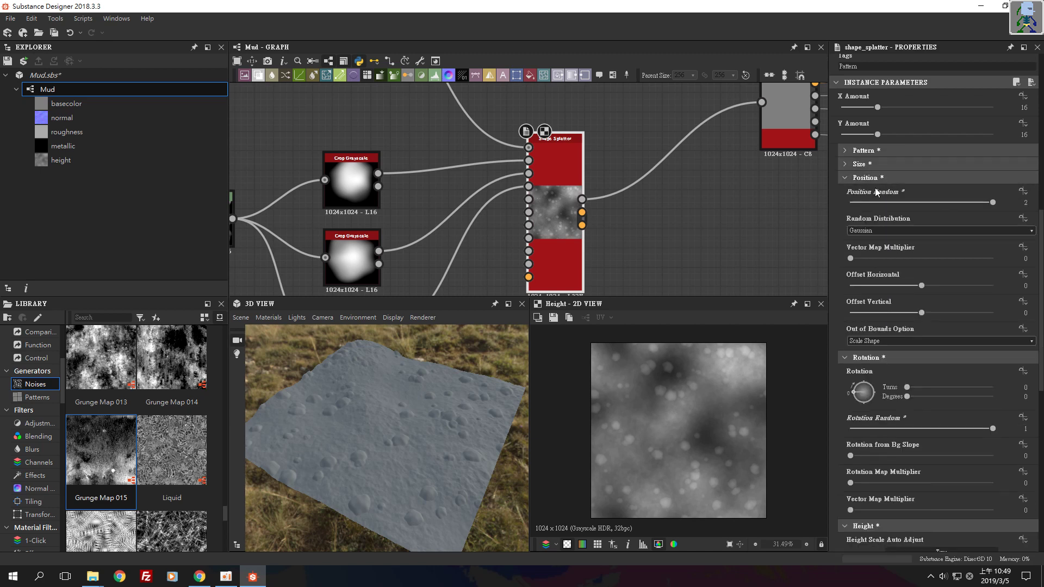
pyautogui.click(880, 179)
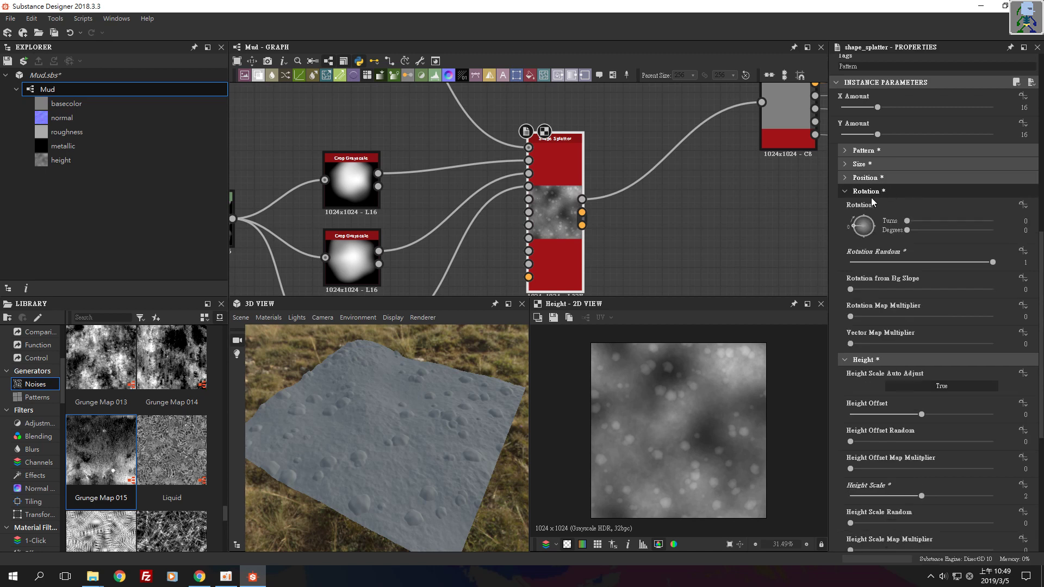
pyautogui.click(870, 192)
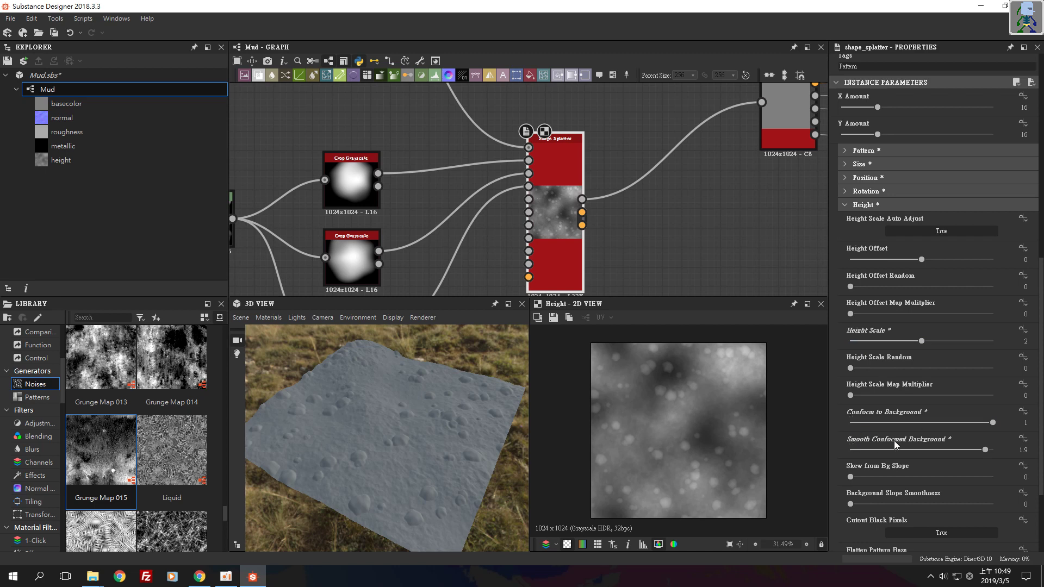
pyautogui.click(882, 204)
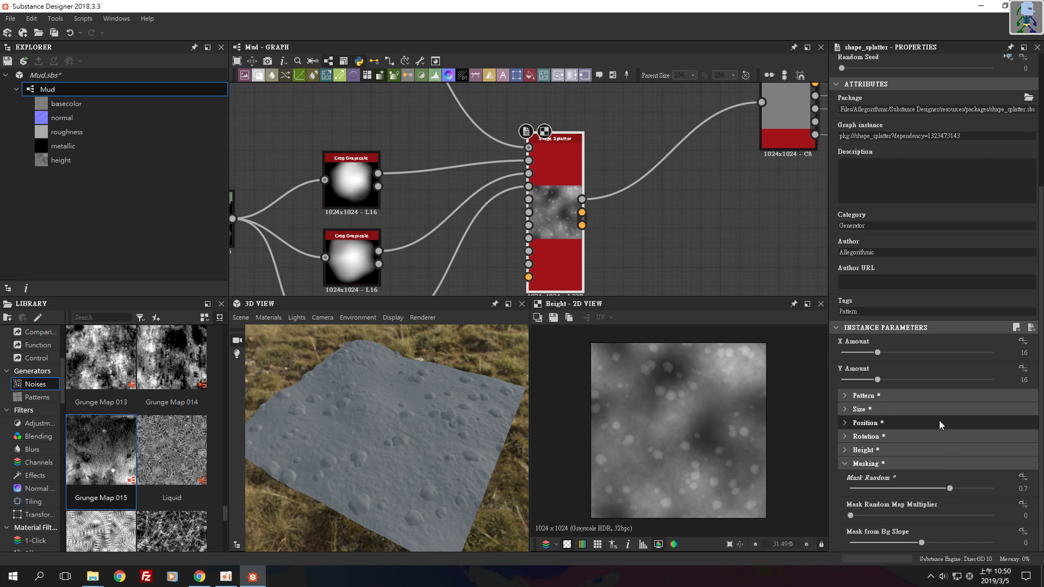
pyautogui.moveTo(333, 405); pyautogui.dragTo(412, 421)
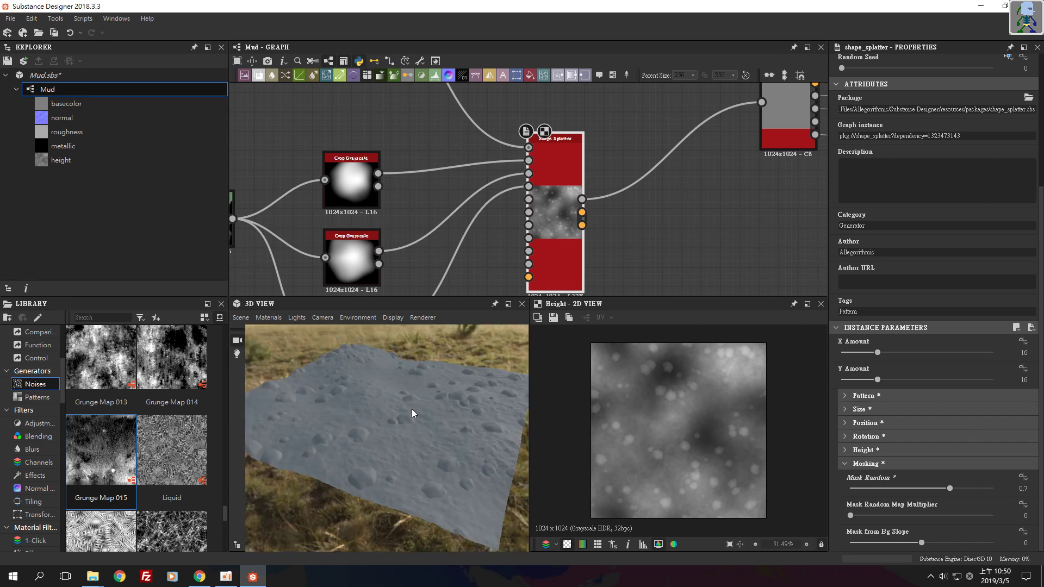